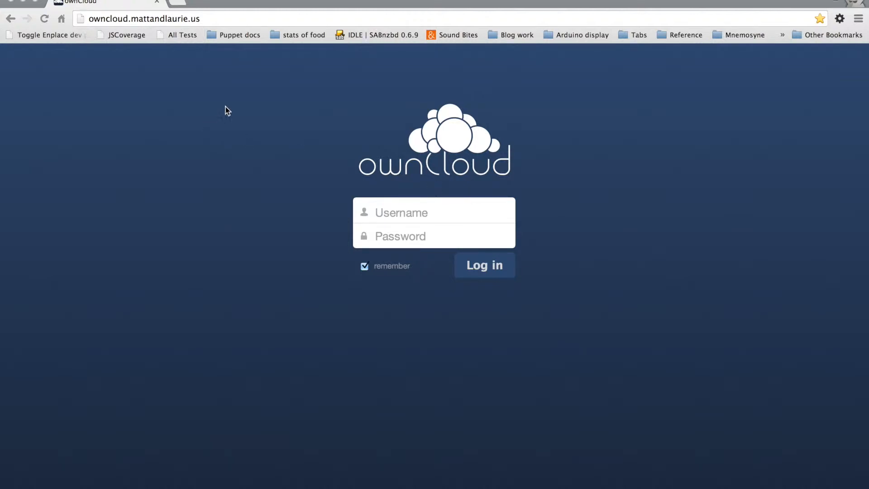
# Log in to the ownCloud site as newuser, entering the account password.
pyautogui.click(221, 16)
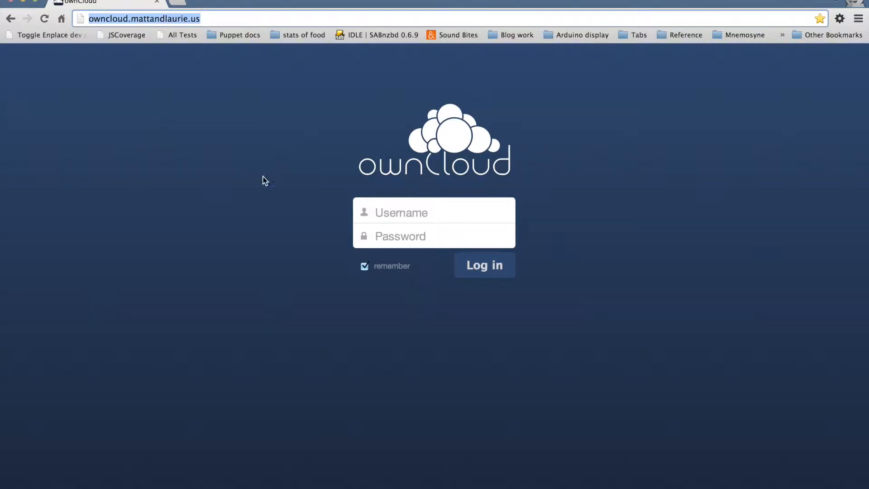
pyautogui.click(413, 211)
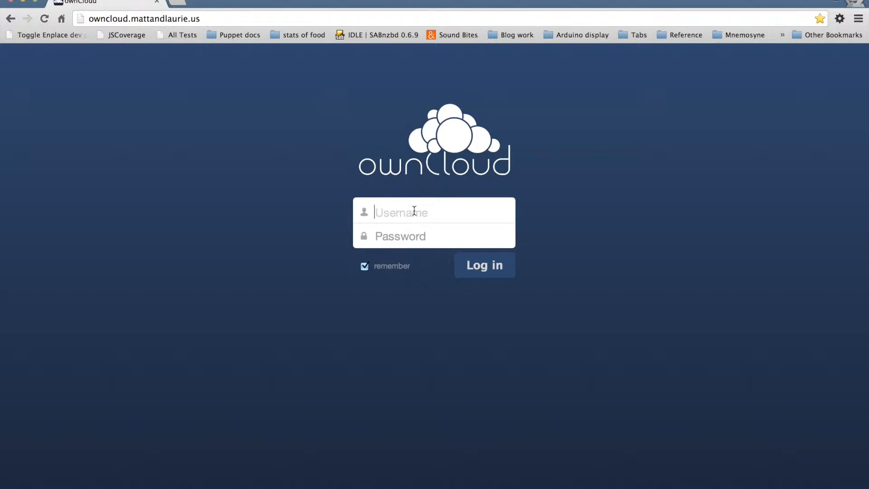
pyautogui.write('newuser')
pyautogui.press('Tab')
pyautogui.write('••••••••')
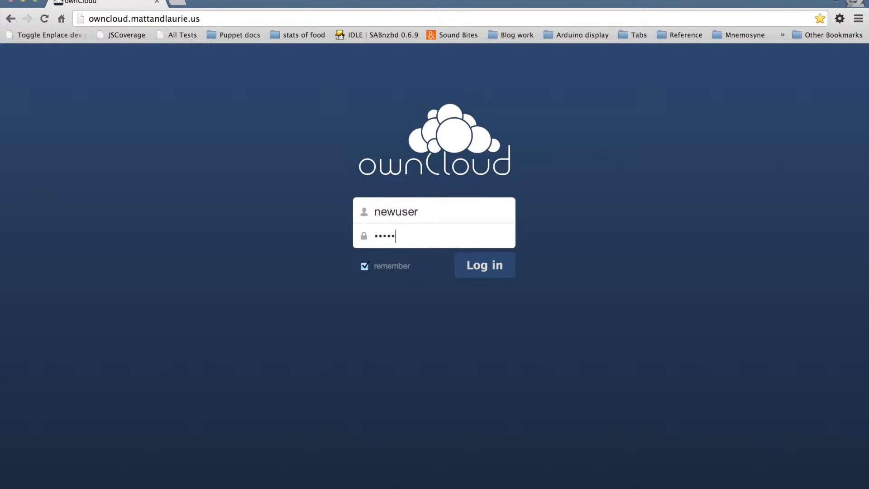
pyautogui.click(483, 277)
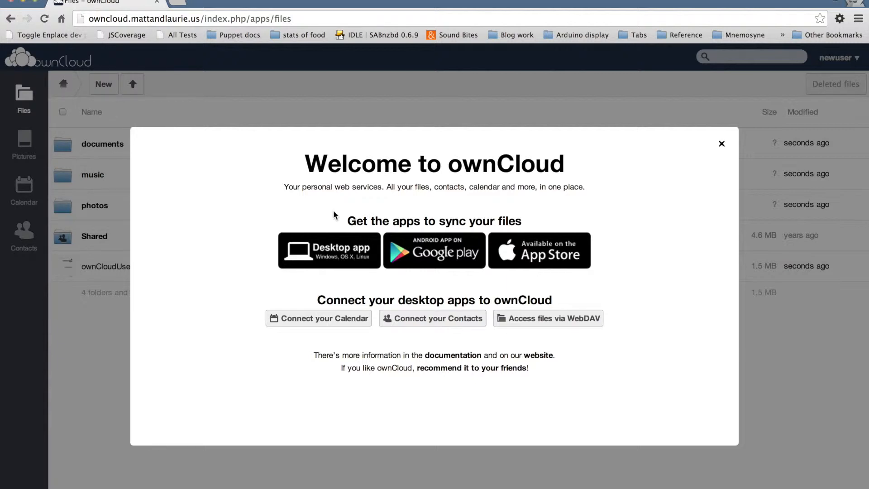
# Look at the desktop app's install page linked from the welcome message and return to the files page.
pyautogui.click(332, 258)
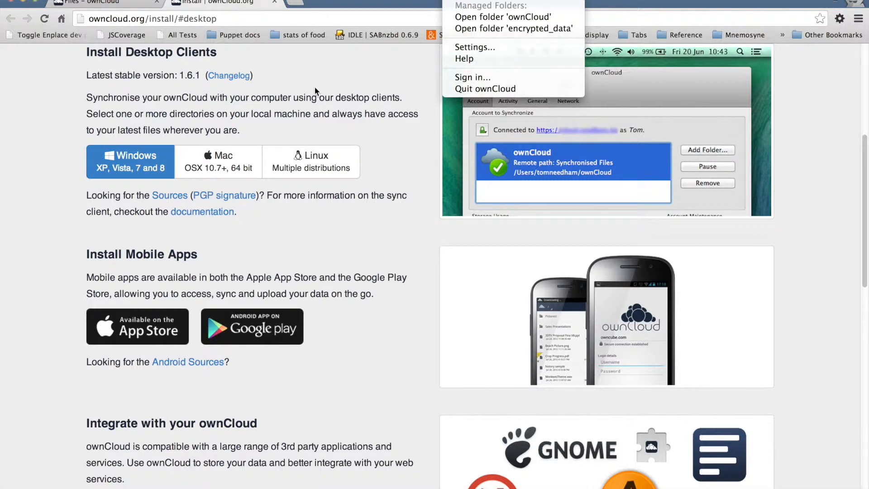
pyautogui.click(346, 85)
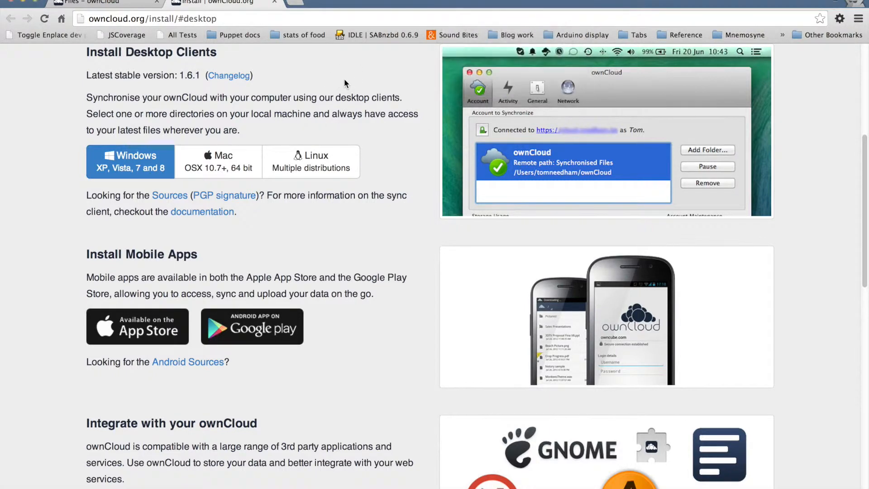
pyautogui.click(124, 4)
# Dismiss the welcome message, look inside the documents folder and return to the home folder.
pyautogui.click(722, 143)
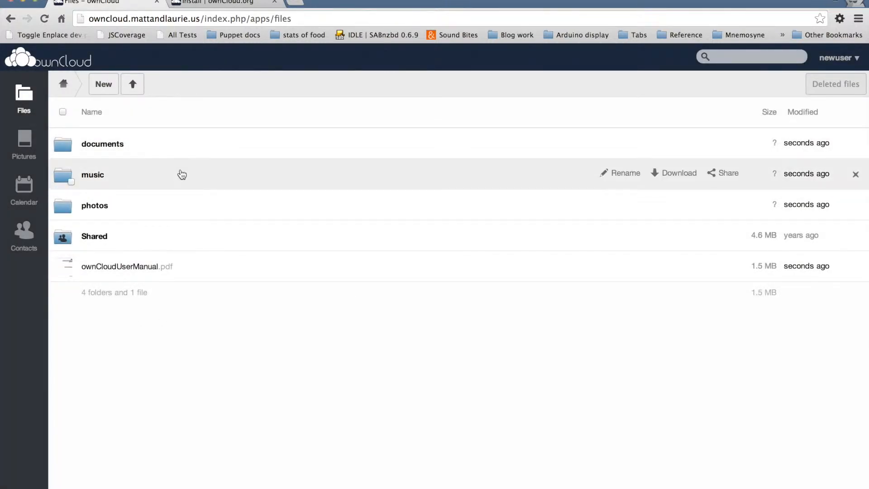
pyautogui.click(178, 150)
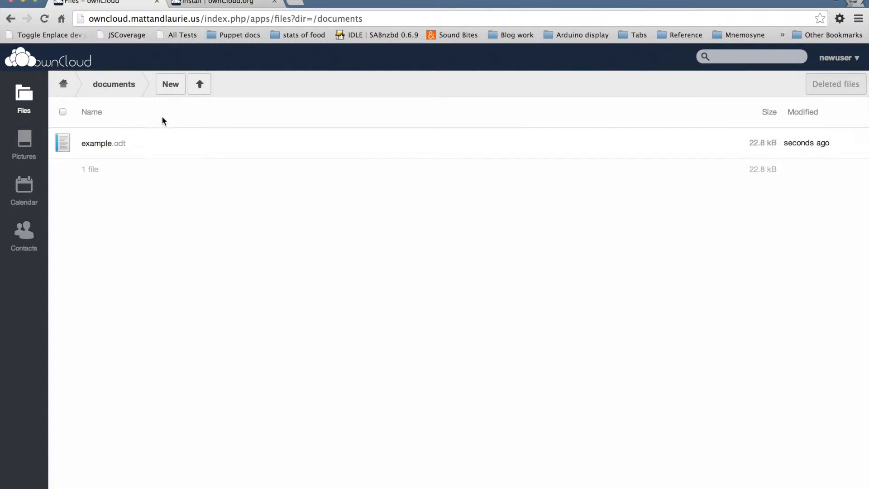
pyautogui.click(63, 84)
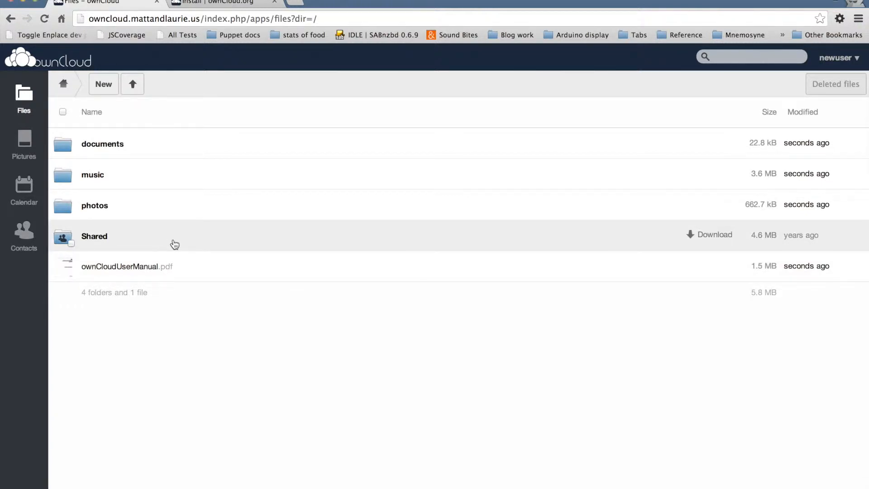
# View the photo GOPR0564.jpg in the subfolder of the shared Dirty 30 folder and try to delete it.
pyautogui.click(174, 244)
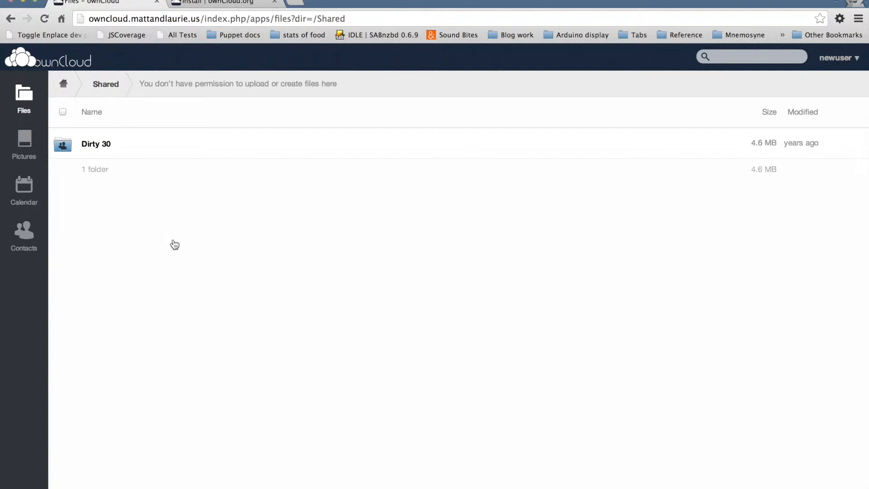
pyautogui.click(165, 146)
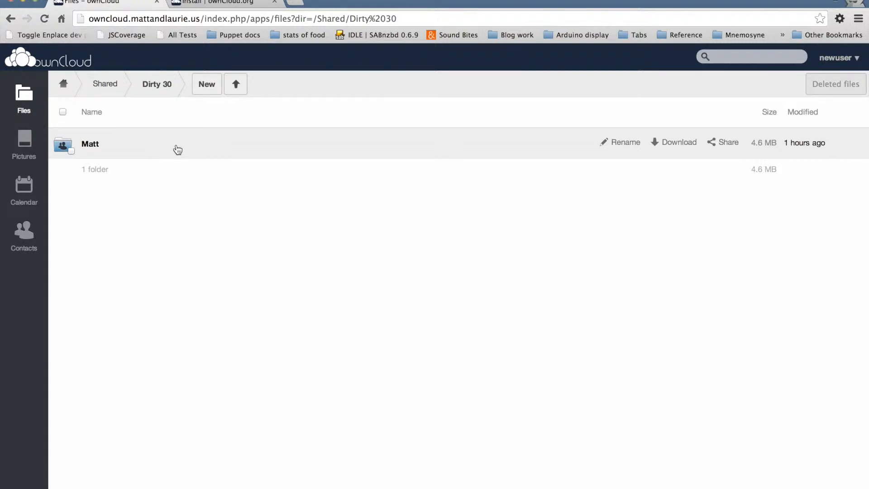
pyautogui.click(178, 149)
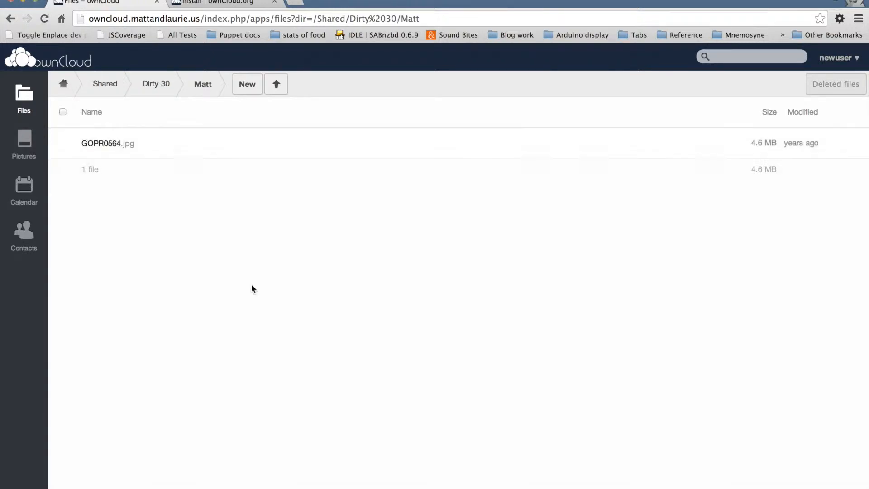
pyautogui.click(178, 142)
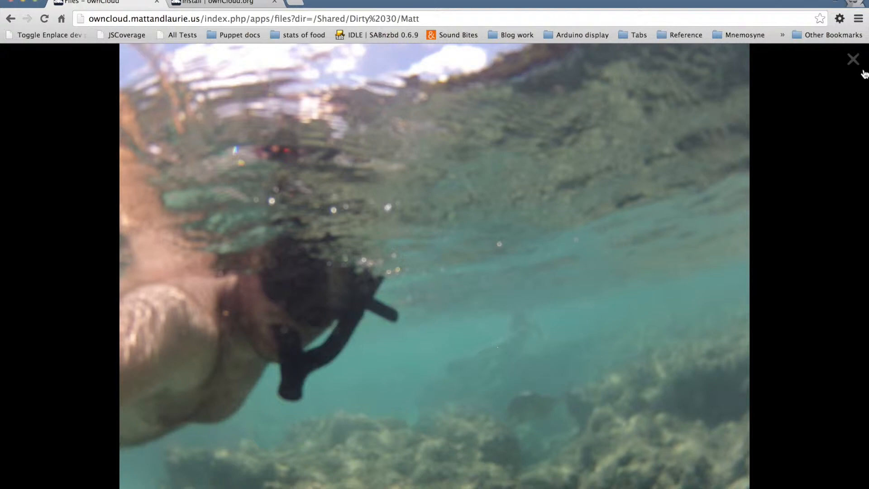
pyautogui.click(853, 59)
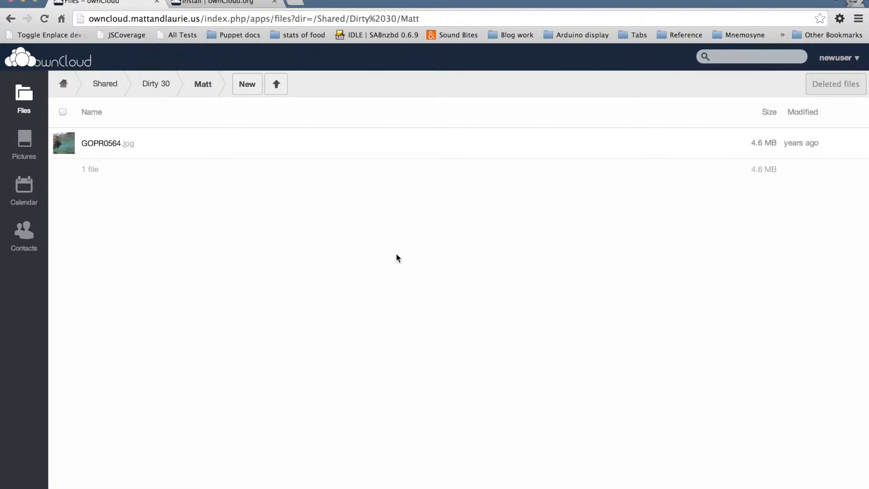
pyautogui.click(856, 144)
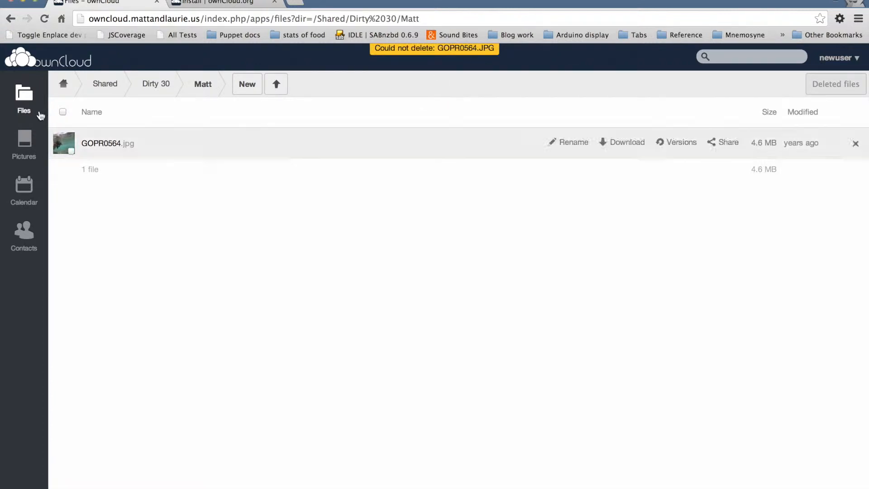
# Create a new folder named "Newuser's Dirty 30 pics" in the home folder.
pyautogui.click(63, 84)
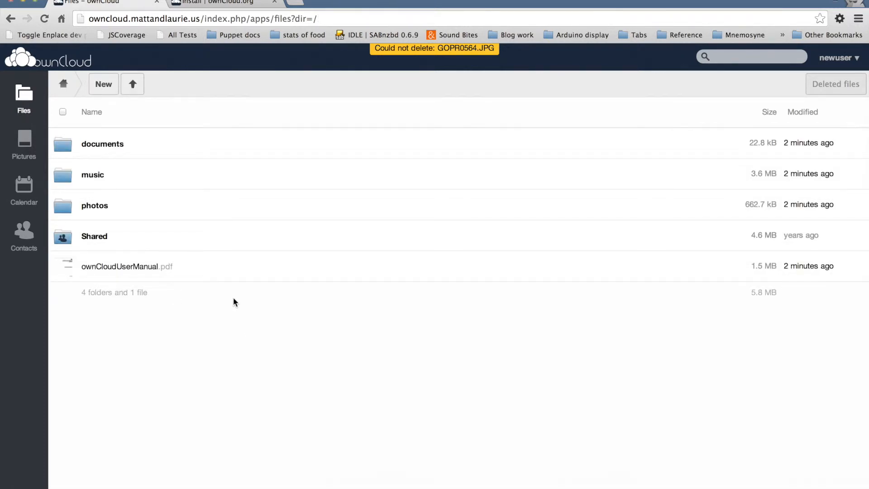
pyautogui.click(108, 88)
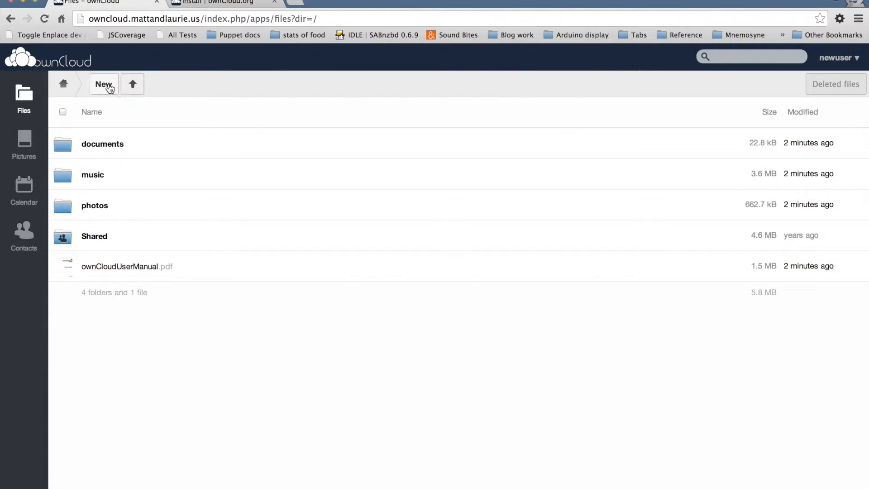
pyautogui.click(131, 137)
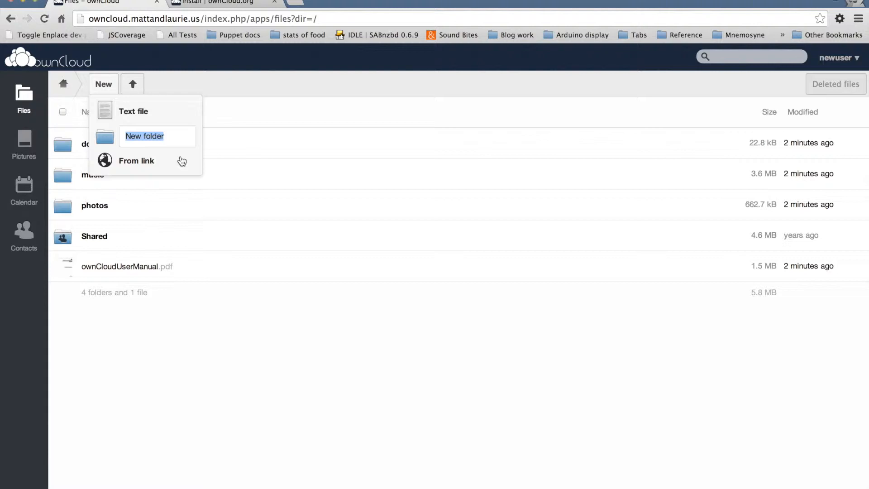
pyautogui.write("Newuser's ")
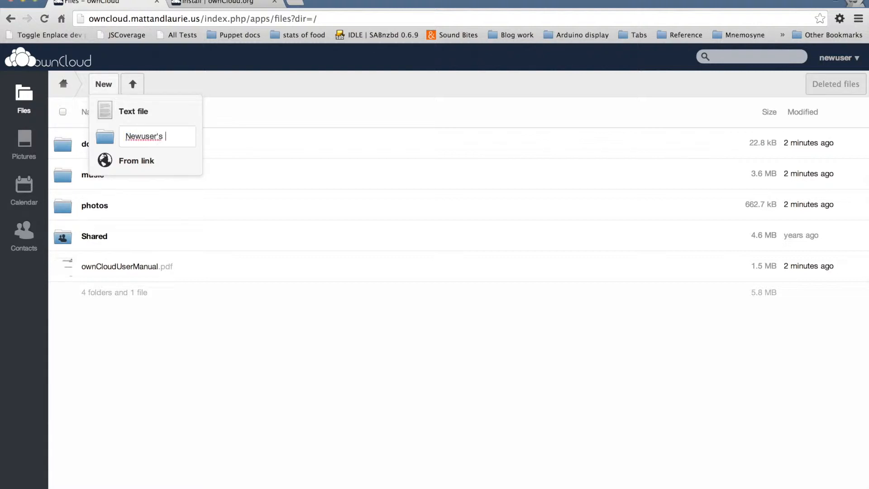
pyautogui.write('Dirty 30')
pyautogui.press('BackSpace')
pyautogui.write('pics')
pyautogui.press('Return')
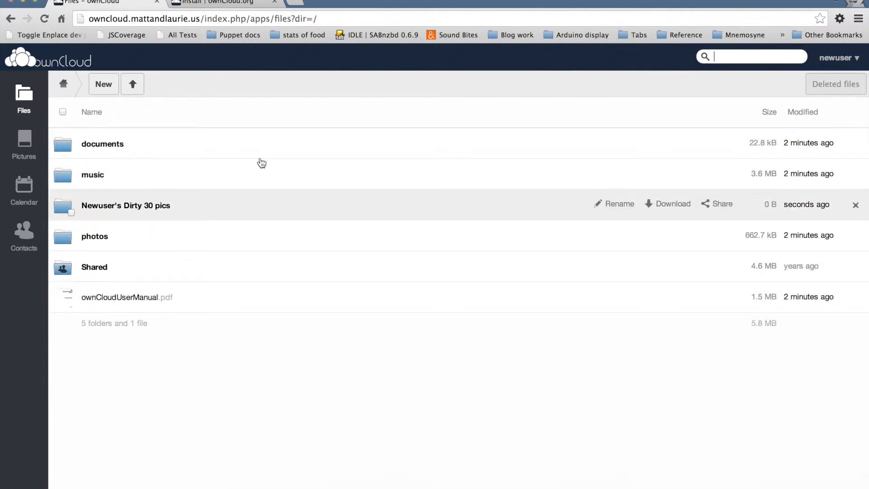
# Open the Newuser's Dirty 30 pics folder and start an upload, browsing the computer's user folder for files.
pyautogui.click(552, 201)
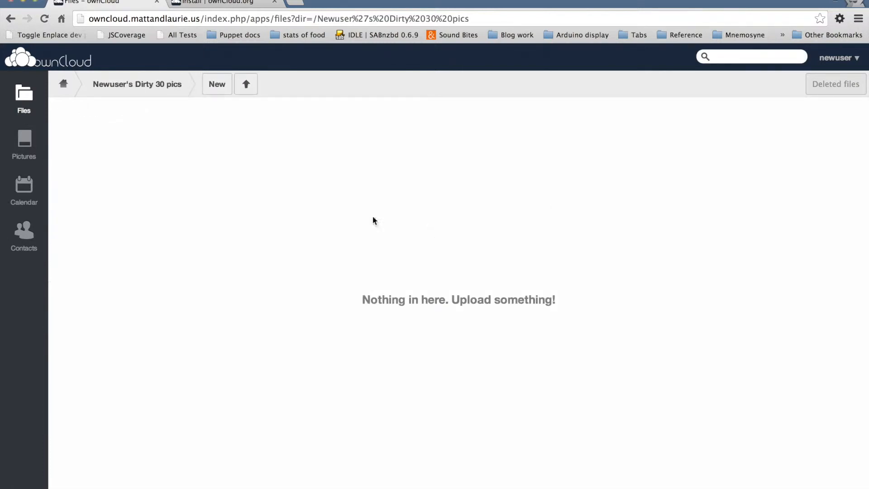
pyautogui.click(246, 85)
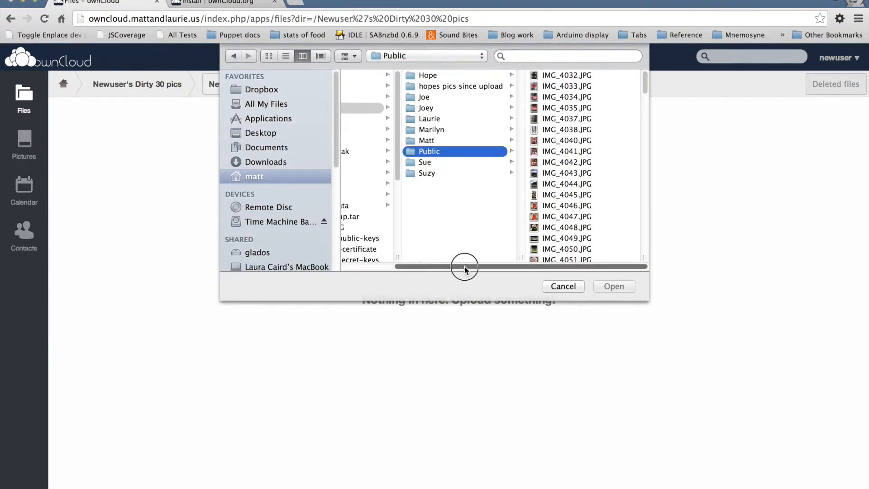
pyautogui.hscroll(-3, 469, 272)
pyautogui.scroll(-2, 385, 237)
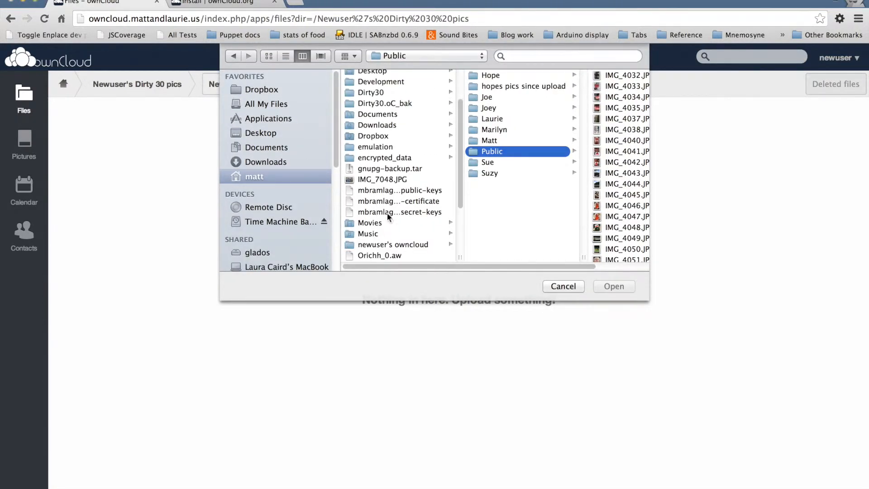
pyautogui.click(390, 180)
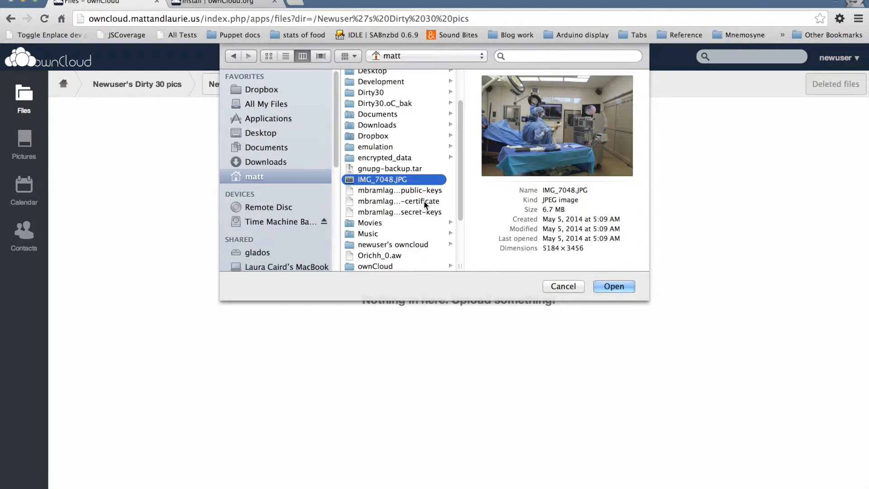
pyautogui.keyDown('super'); pyautogui.click(409, 193); pyautogui.keyUp('super')
pyautogui.keyDown('shift'); pyautogui.click(408, 212); pyautogui.keyUp('shift')
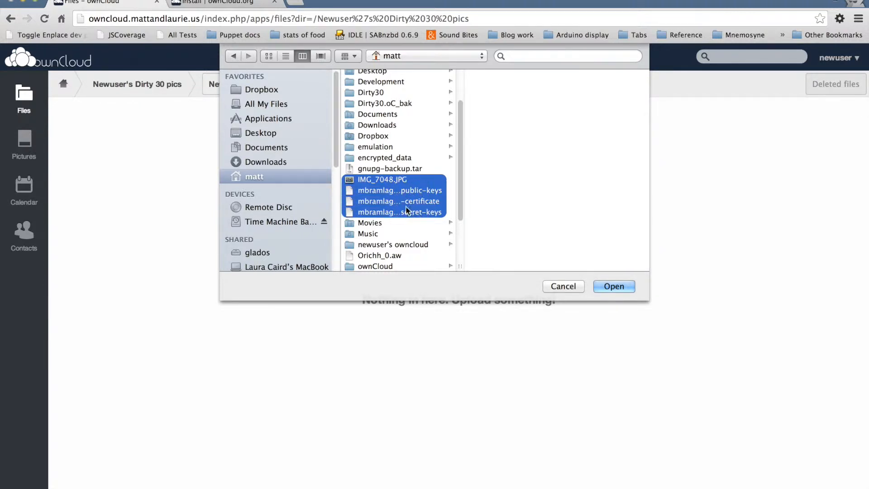
pyautogui.click(403, 159)
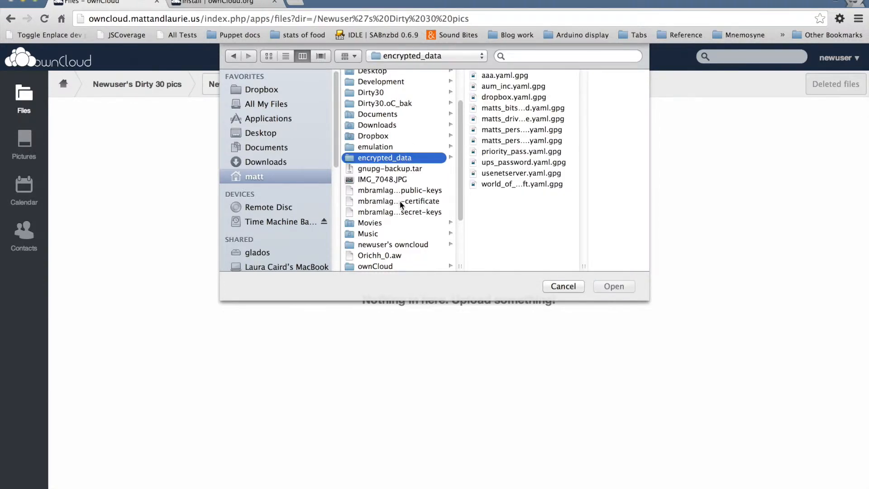
pyautogui.scroll(-3, 393, 214)
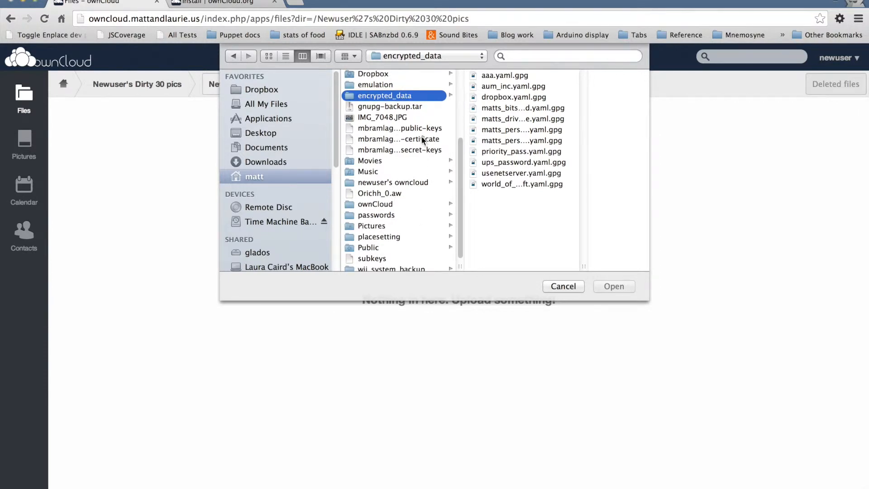
pyautogui.click(419, 129)
pyautogui.click(417, 149)
# Upload IMG_7076.JPG, IMG_7077.JPG, IMG_7078.JPG and IMG_7079.JPG from the computer's ownCloud folder.
pyautogui.click(407, 204)
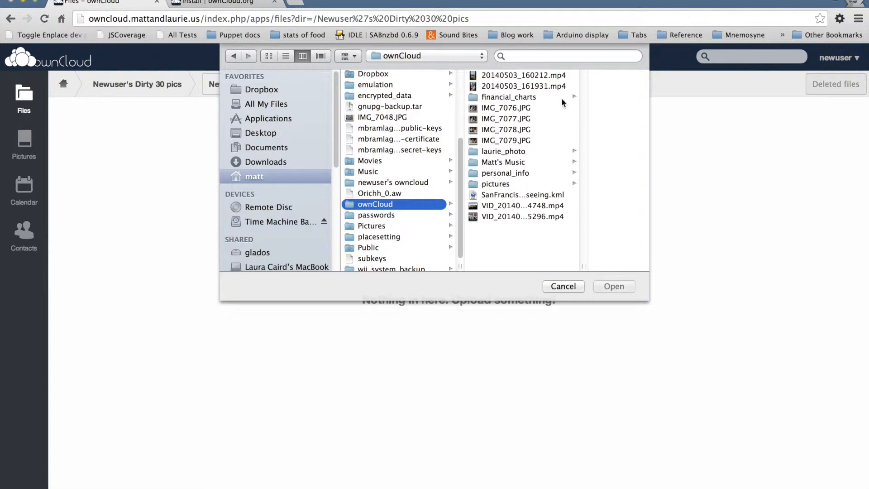
pyautogui.click(531, 108)
pyautogui.keyDown('shift'); pyautogui.click(466, 129); pyautogui.keyUp('shift')
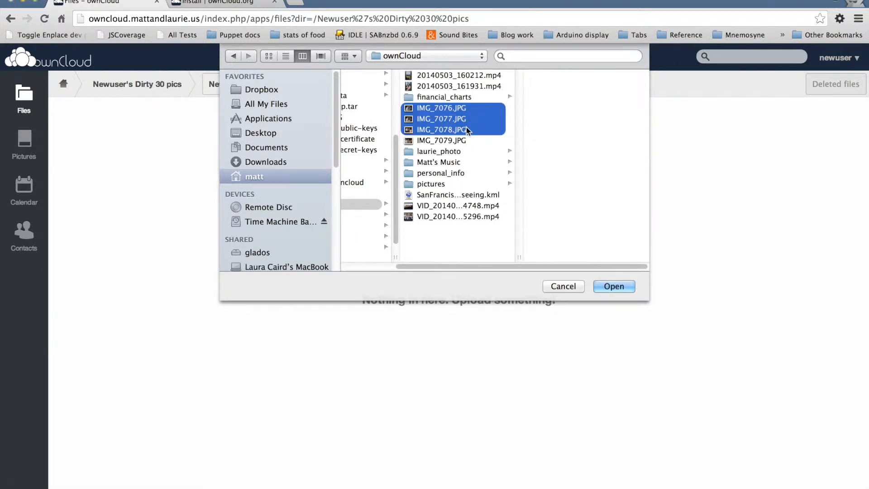
pyautogui.keyDown('shift'); pyautogui.click(466, 140); pyautogui.keyUp('shift')
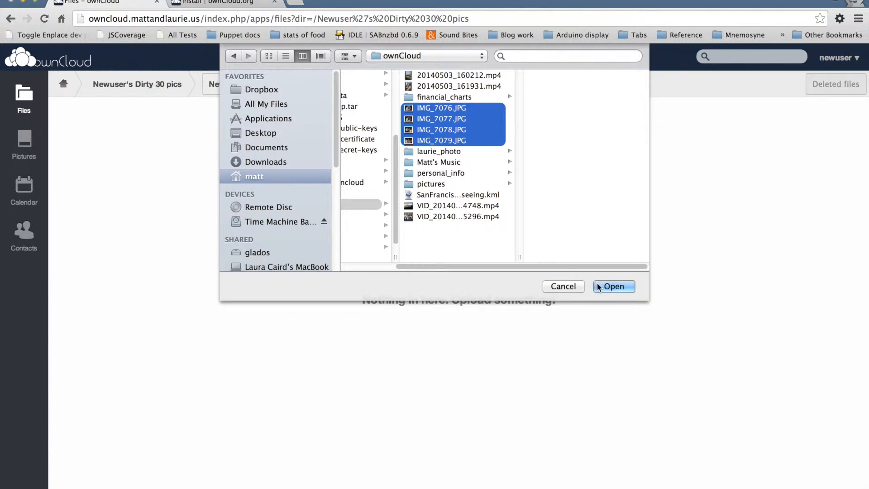
pyautogui.click(617, 286)
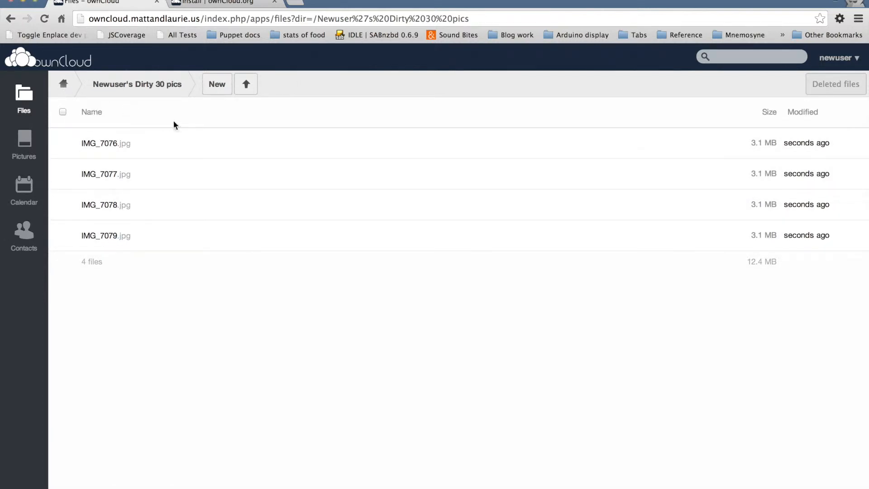
# Share the Newuser's Dirty 30 pics folder with the Dirty 30 group from the home folder.
pyautogui.click(68, 86)
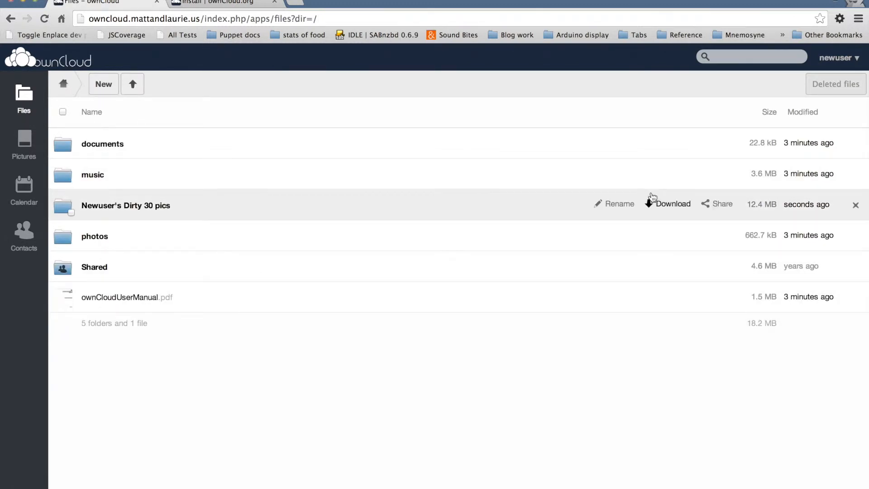
pyautogui.click(718, 206)
pyautogui.click(564, 242)
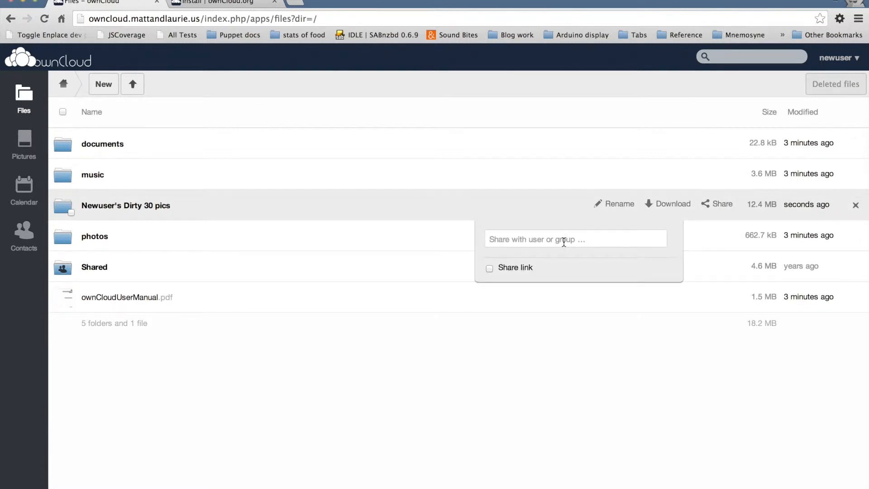
pyautogui.write('Dir')
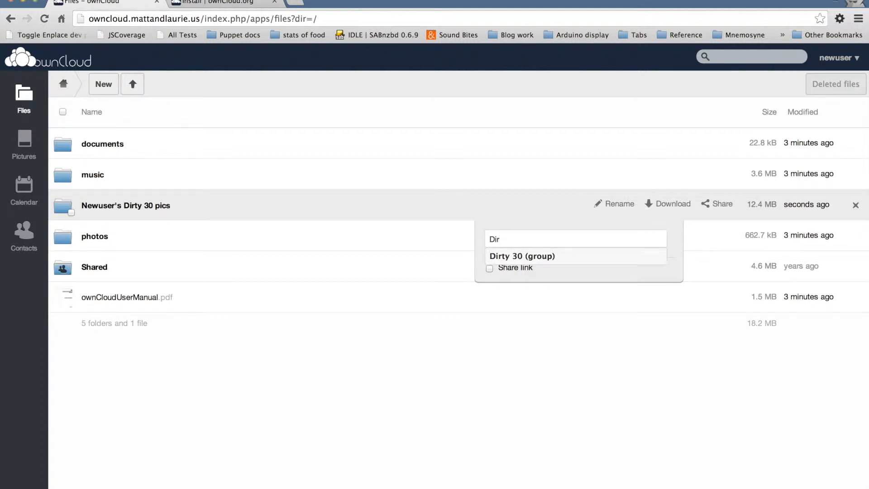
pyautogui.click(529, 255)
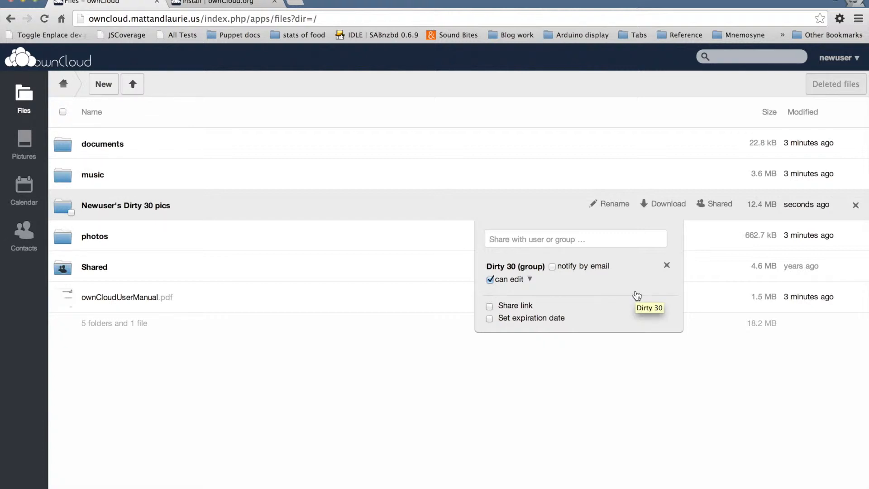
# Remove the Dirty 30 group's edit permission on the Newuser's Dirty 30 pics folder, leaving only share enabled.
pyautogui.click(490, 280)
pyautogui.click(530, 280)
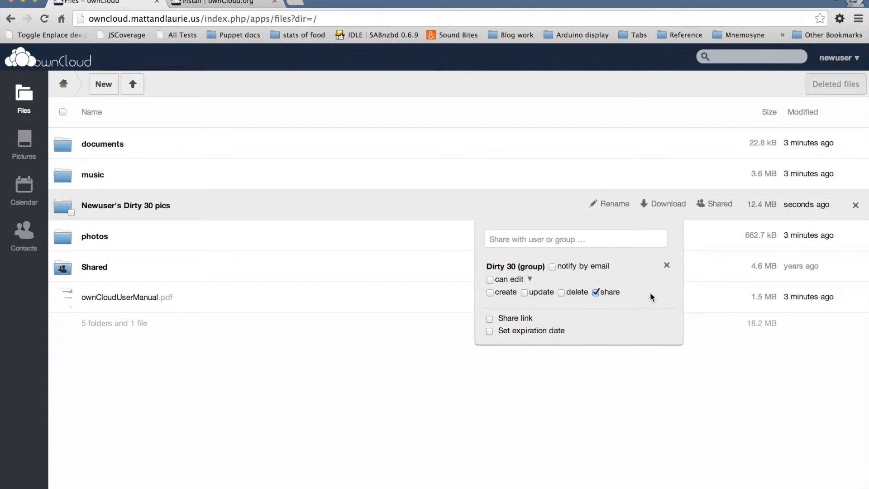
pyautogui.click(640, 392)
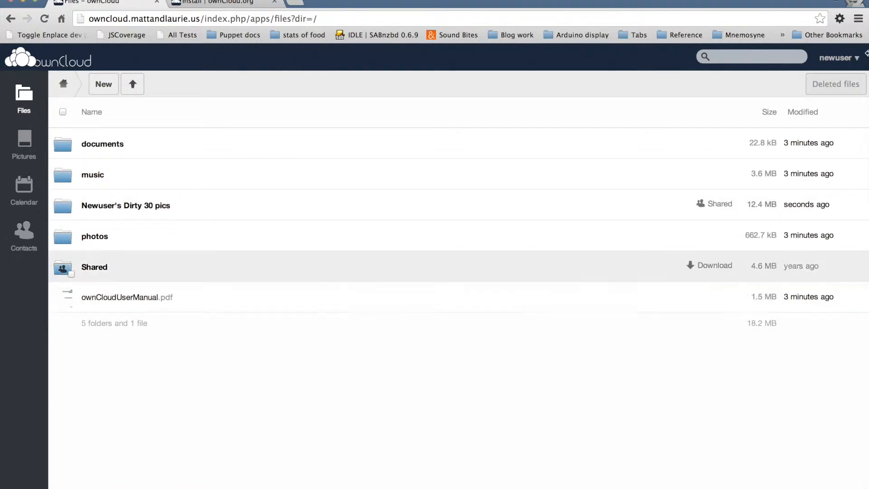
# Log out of the newuser account and log in to the other group member's account with its username and password.
pyautogui.click(845, 66)
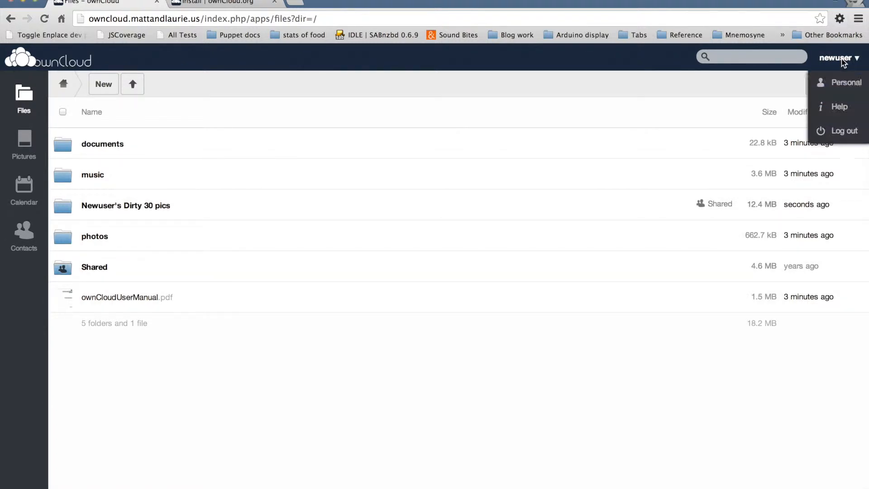
pyautogui.click(845, 131)
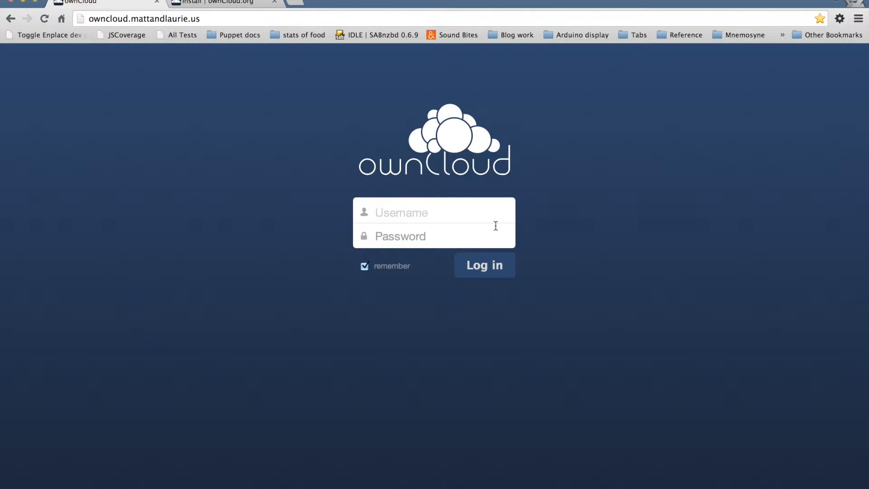
pyautogui.write('matt')
pyautogui.press('Tab')
pyautogui.write('********')
pyautogui.press('Return')
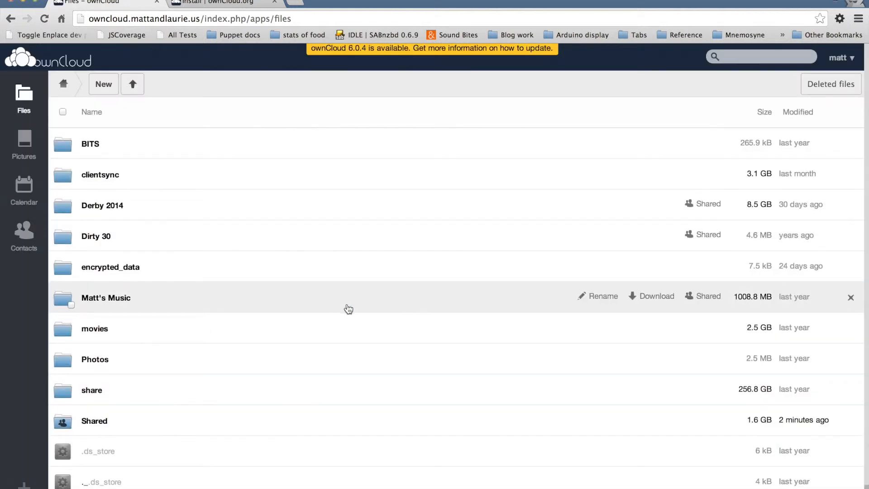
# View the picture IMG_7076.jpg in the Newuser's Dirty 30 pics folder under Shared, and close it again.
pyautogui.click(169, 424)
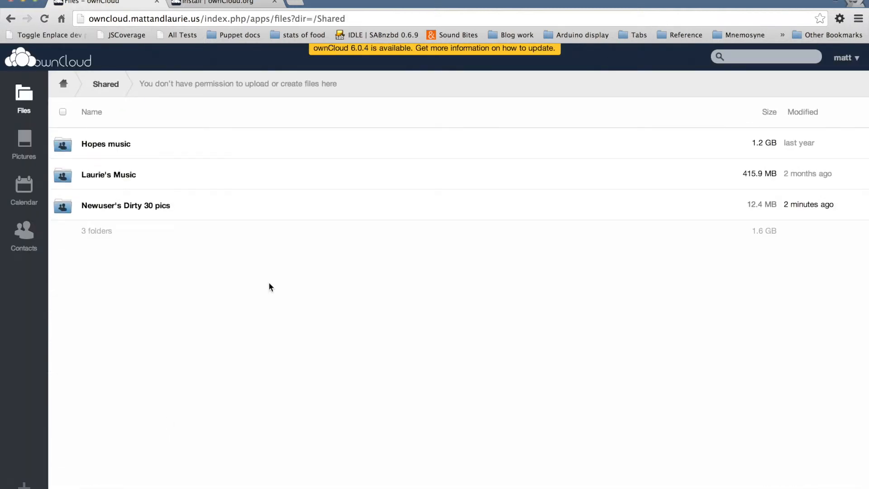
pyautogui.click(206, 206)
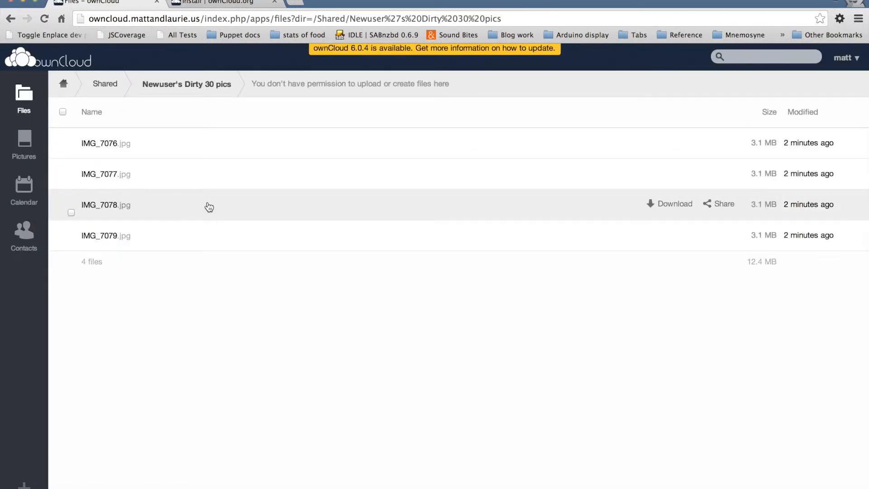
pyautogui.click(254, 148)
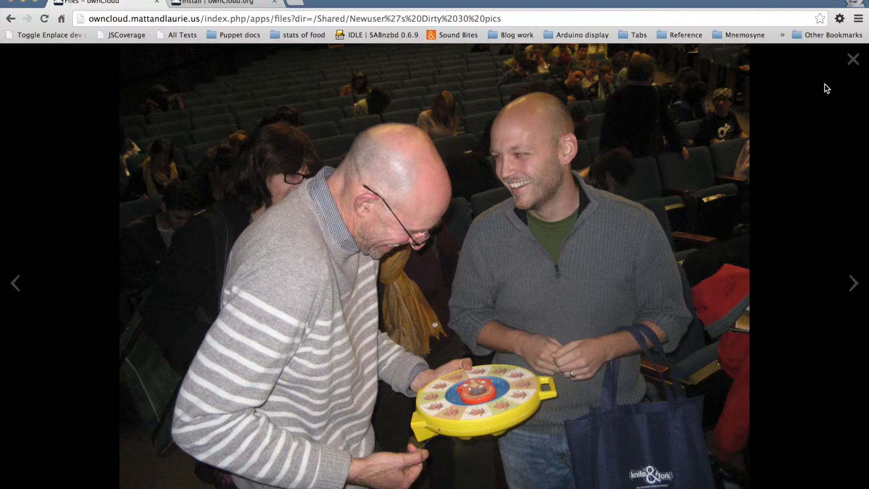
pyautogui.click(853, 59)
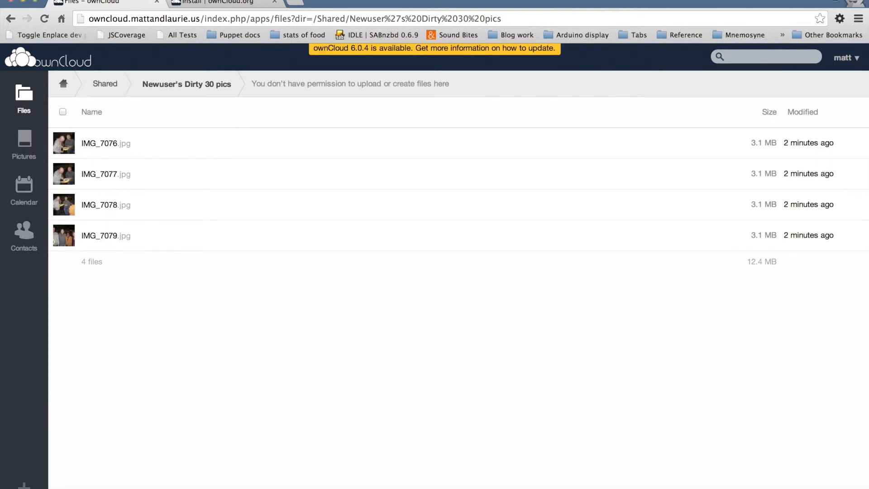
pyautogui.click(455, 0)
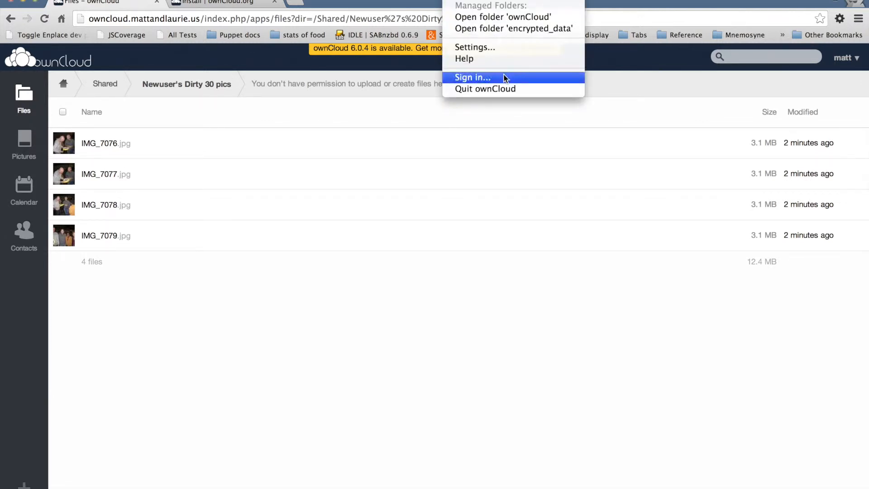
pyautogui.click(492, 47)
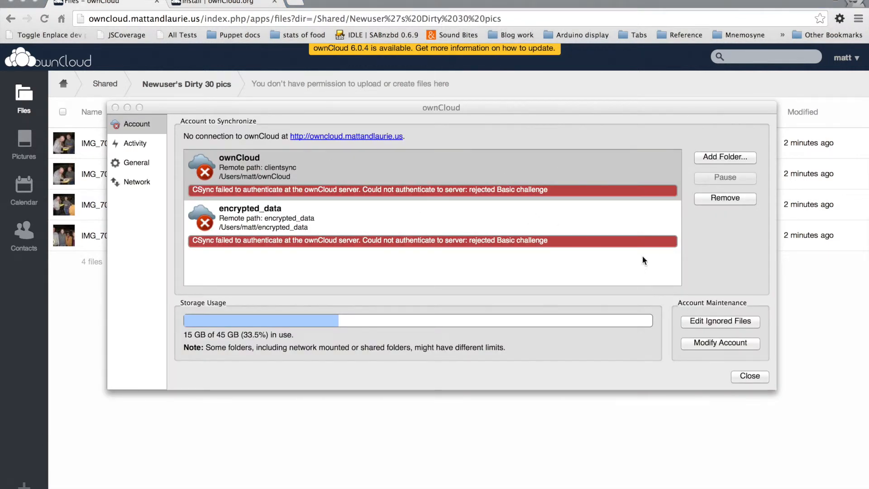
pyautogui.click(730, 343)
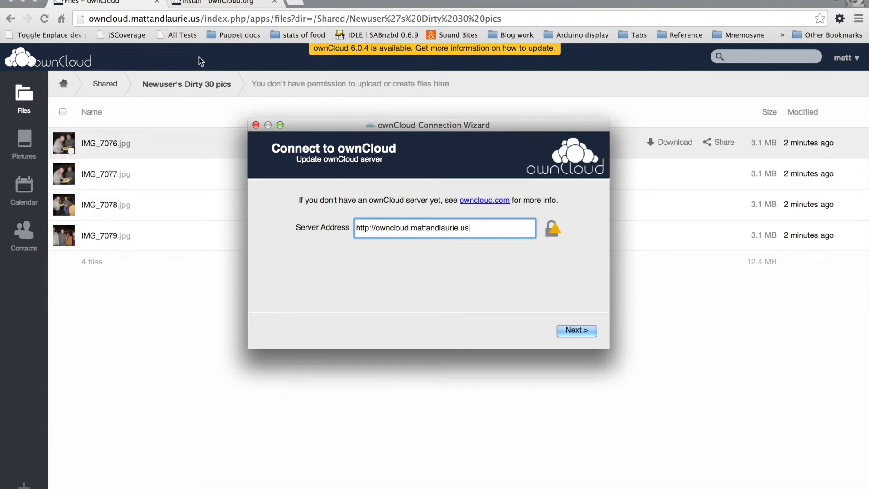
pyautogui.click(583, 331)
# Update the desktop client's credentials to the username newuser and the account password.
pyautogui.moveTo(468, 216); pyautogui.dragTo(384, 215)
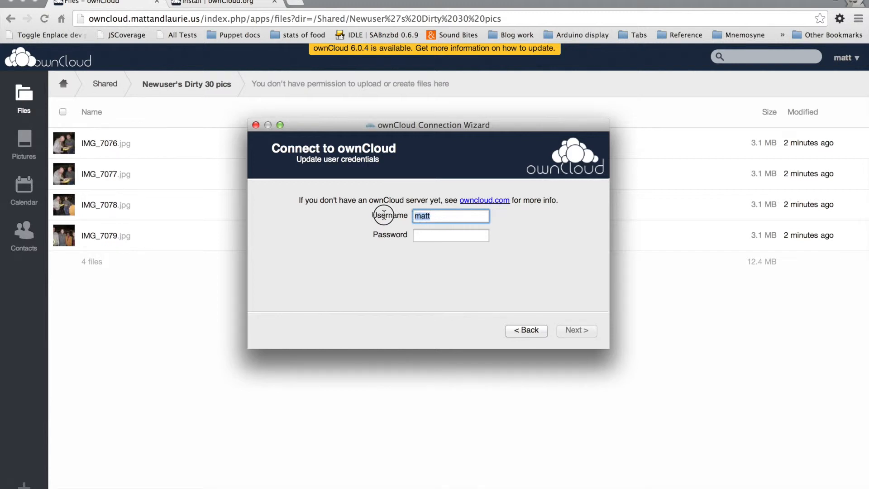
pyautogui.write('newuser')
pyautogui.press('Tab')
pyautogui.write('••••••••')
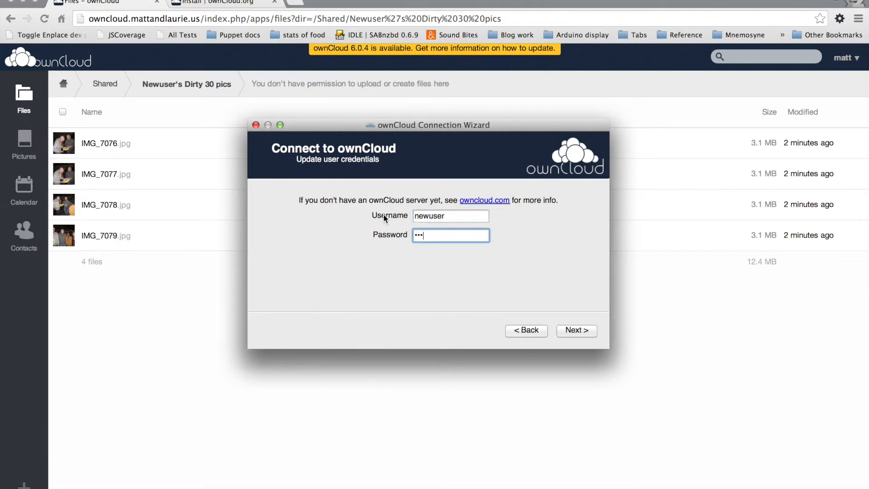
pyautogui.click(576, 330)
# Create a folder named "newuser's owncloud2" in the home folder as the local sync folder, and connect the account.
pyautogui.click(463, 227)
pyautogui.scroll(-2, 469, 301)
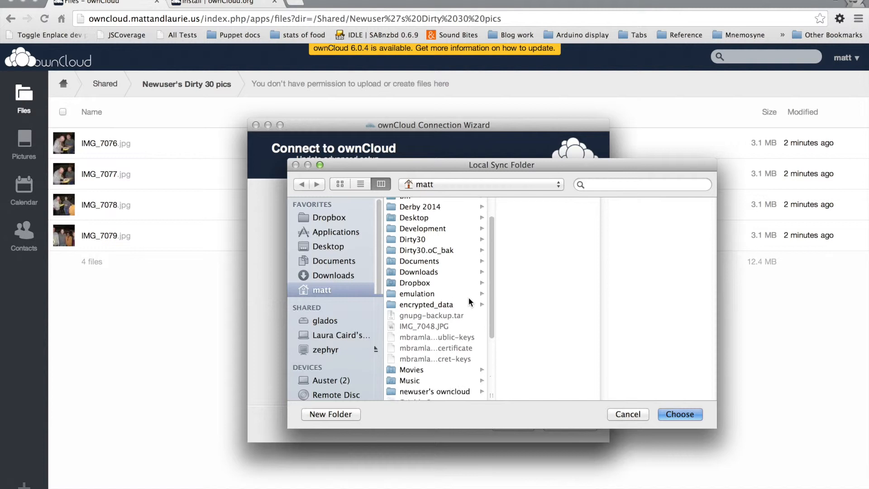
pyautogui.scroll(-3, 471, 301)
pyautogui.scroll(5, 471, 301)
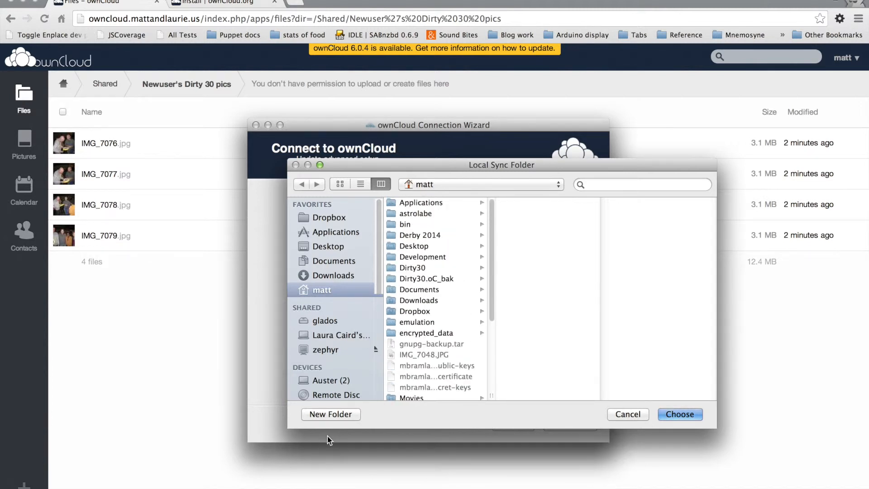
pyautogui.click(336, 413)
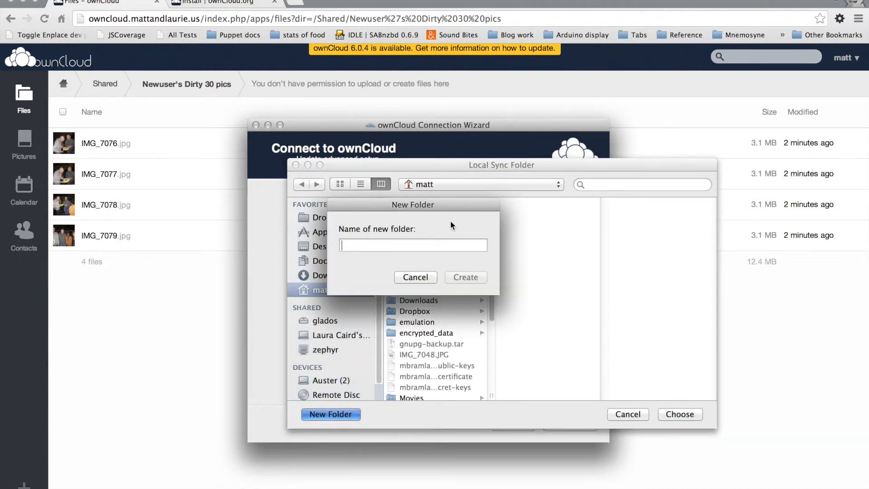
pyautogui.write("newuser'")
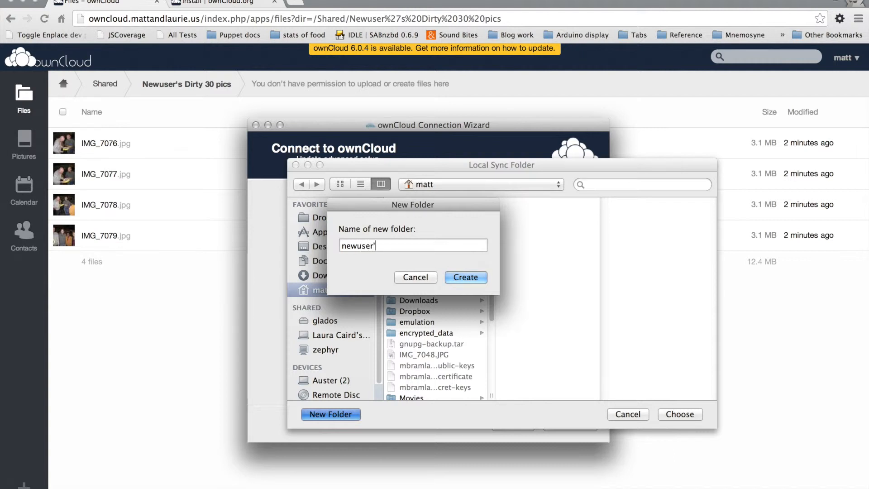
pyautogui.write('s owncloud')
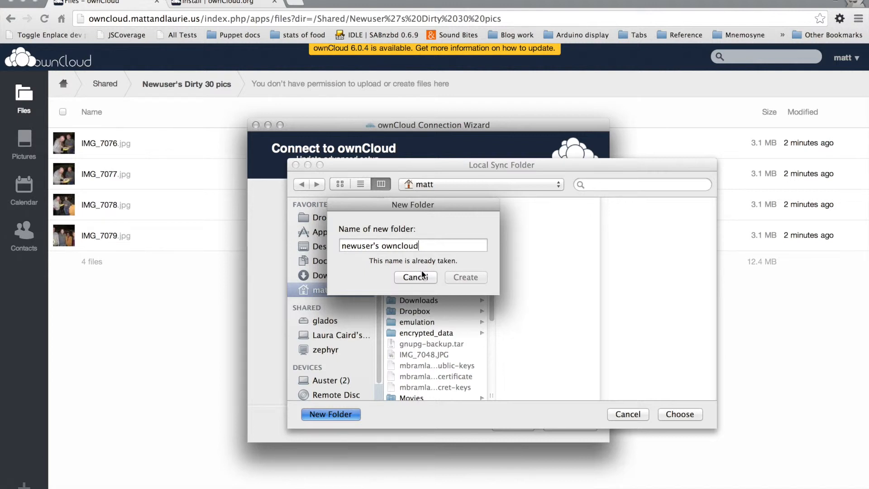
pyautogui.write('2')
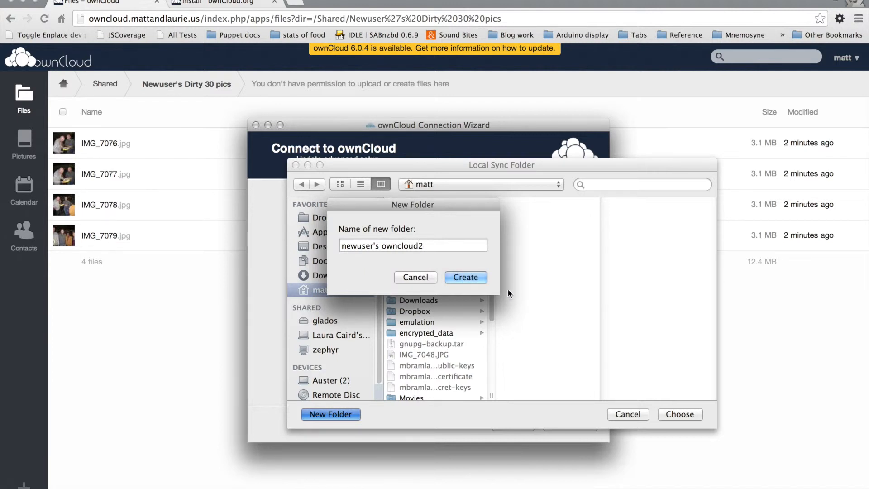
pyautogui.click(455, 278)
pyautogui.click(680, 414)
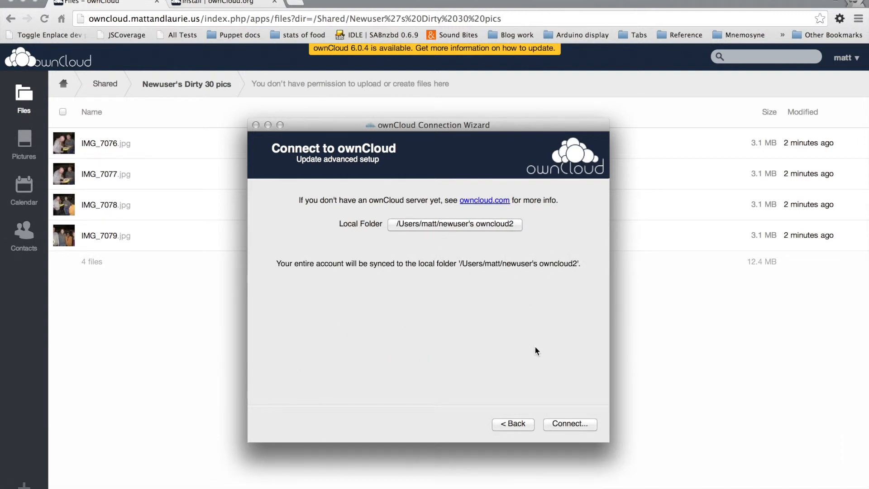
pyautogui.click(568, 424)
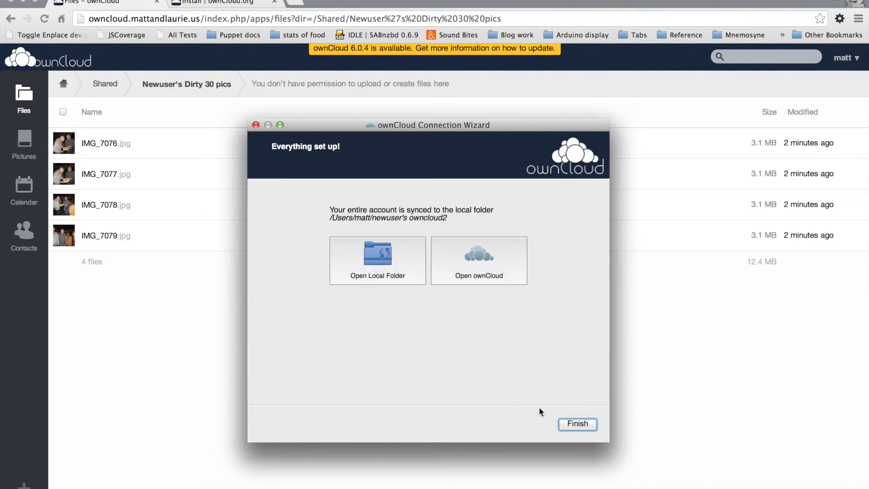
# Open the local sync folder in Finder and arrange its window and the connection wizard so they barely overlap.
pyautogui.click(402, 269)
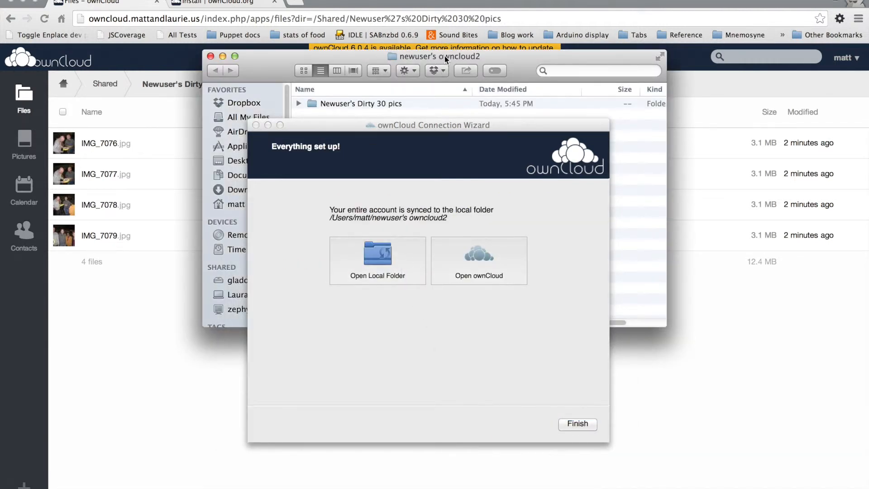
pyautogui.moveTo(398, 125); pyautogui.dragTo(655, 303)
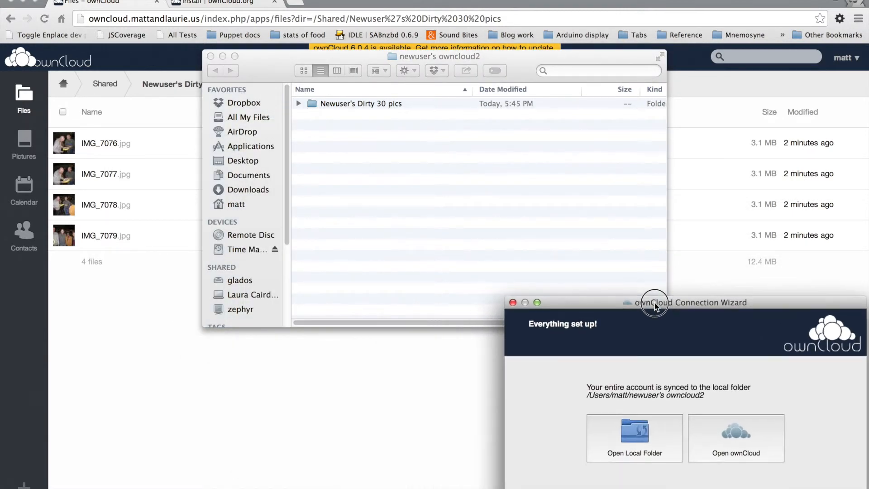
pyautogui.moveTo(272, 62); pyautogui.dragTo(141, 39)
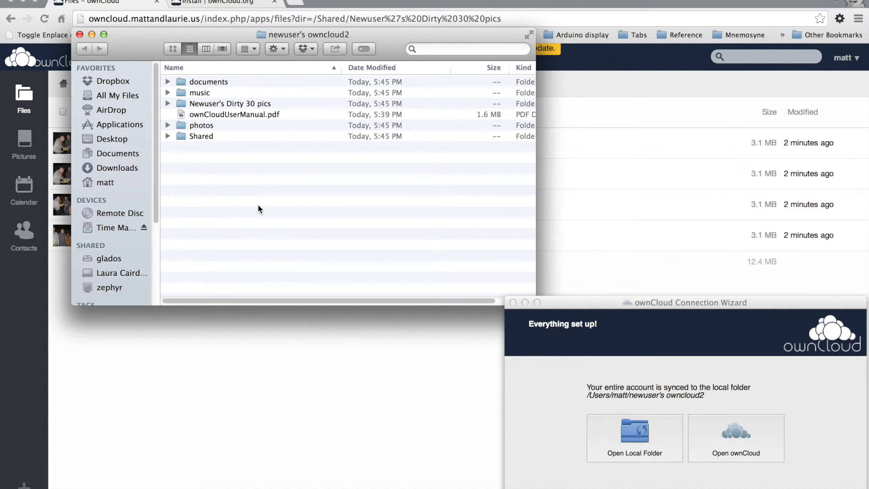
# Expand Shared and its Dirty 30 folder, view the synced picture GOPR0564.JPG, and close the connection wizard and the picture.
pyautogui.click(167, 136)
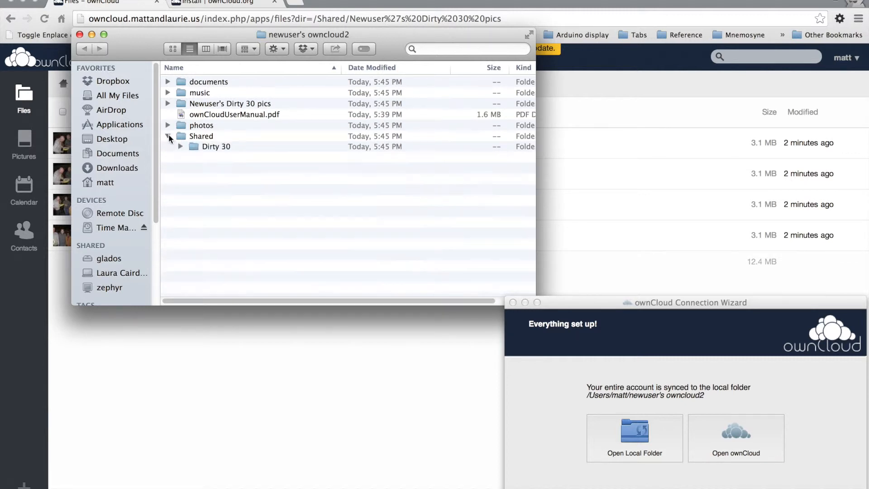
pyautogui.click(180, 147)
pyautogui.click(193, 158)
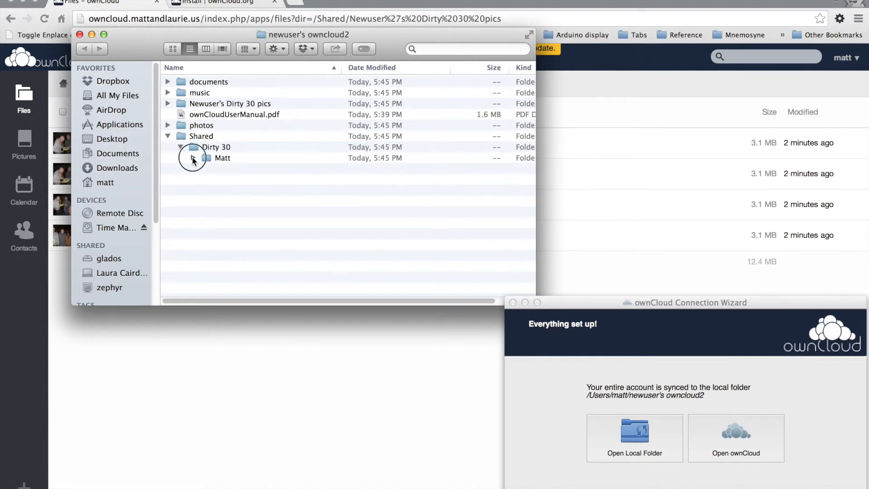
pyautogui.click(215, 149)
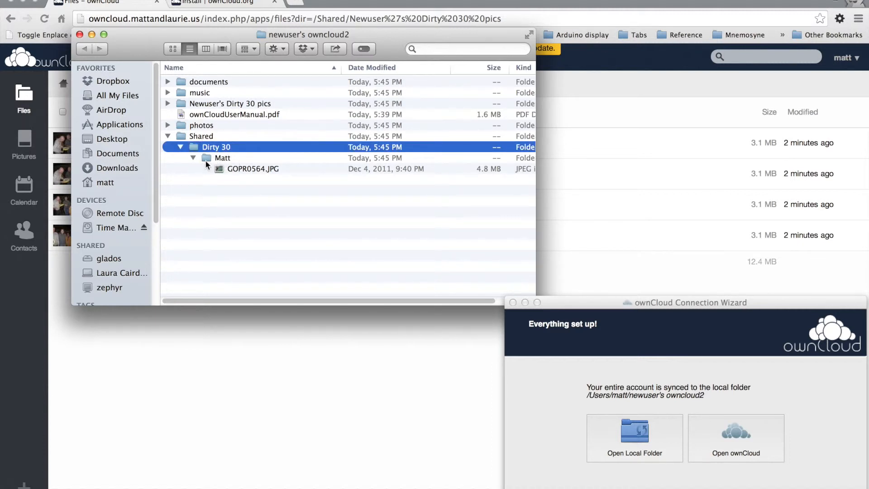
pyautogui.click(253, 168)
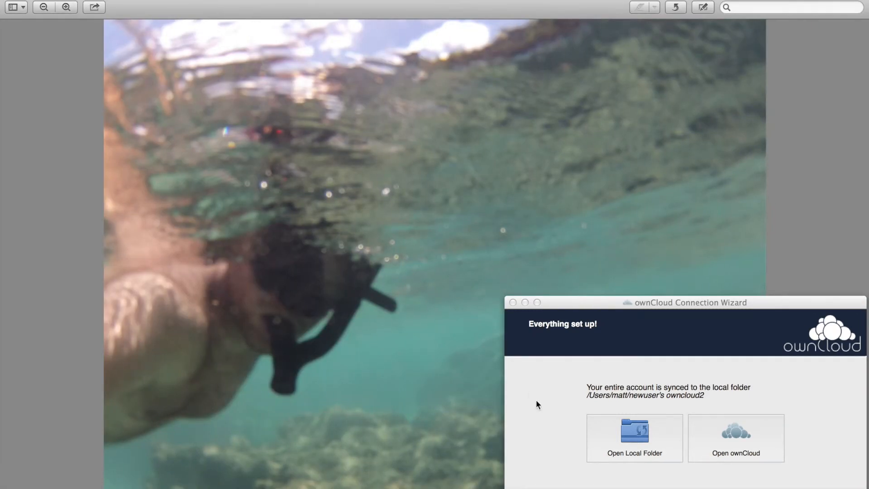
pyautogui.click(513, 302)
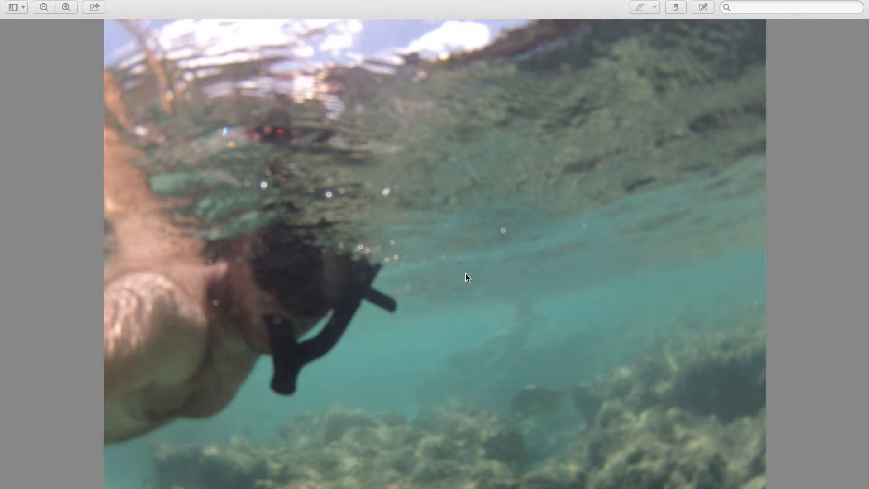
pyautogui.click(9, 0)
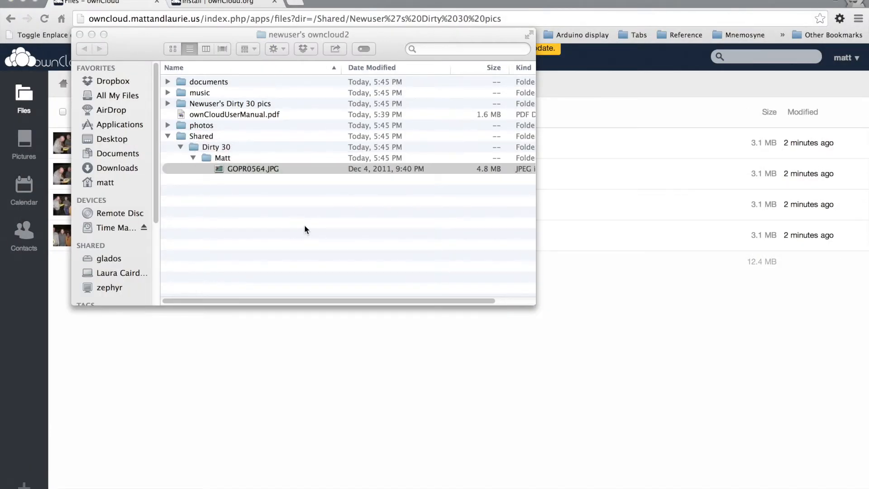
# Expand Newuser's Dirty 30 pics in the sync folder and open the home folder in a new Finder tab.
pyautogui.click(168, 104)
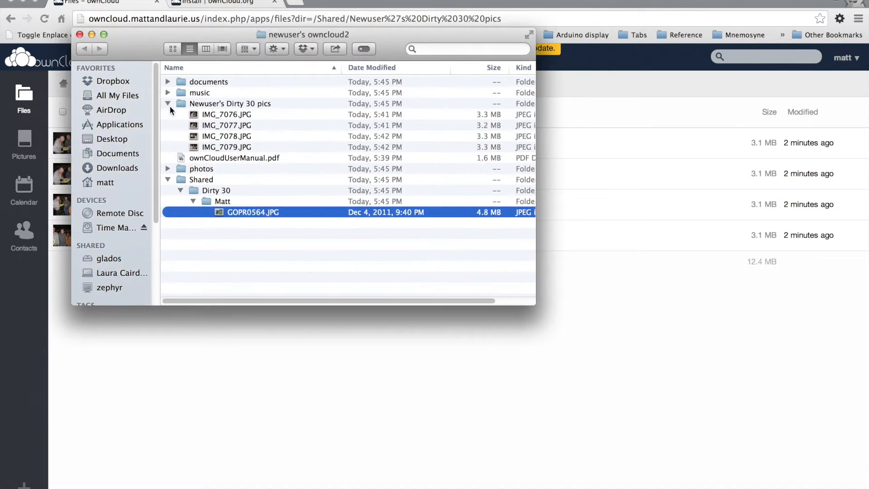
pyautogui.click(206, 104)
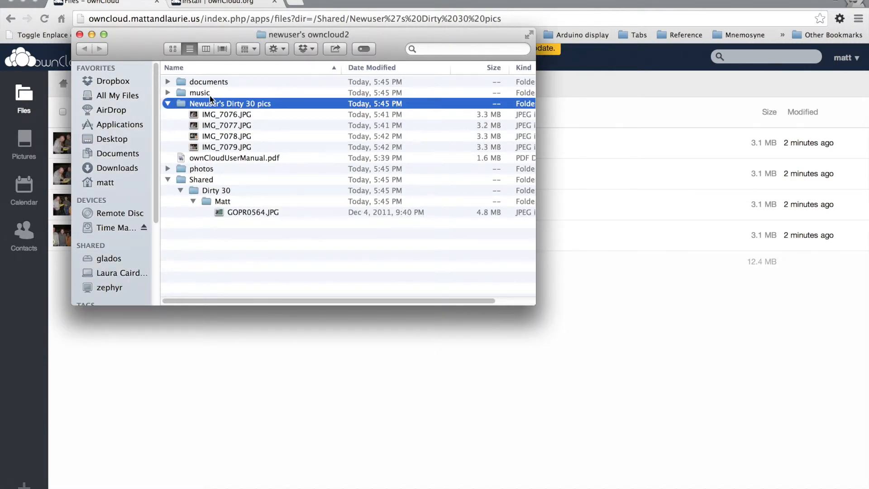
pyautogui.click(79, 0)
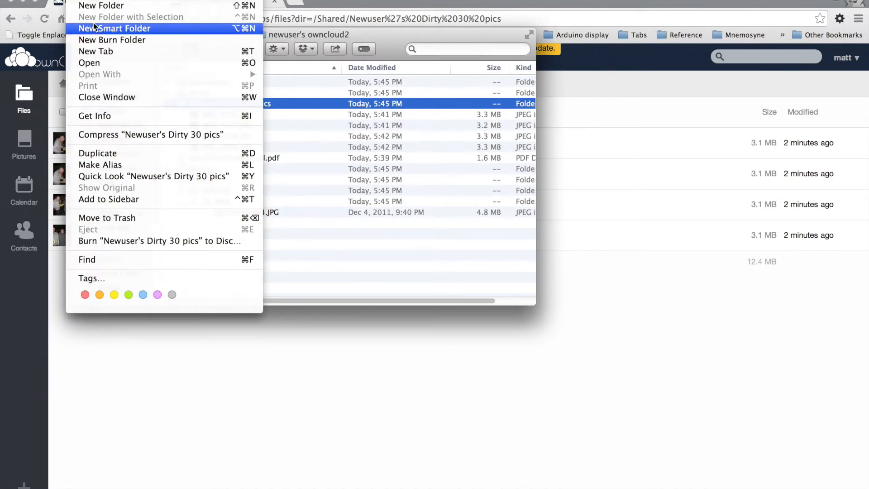
pyautogui.click(118, 52)
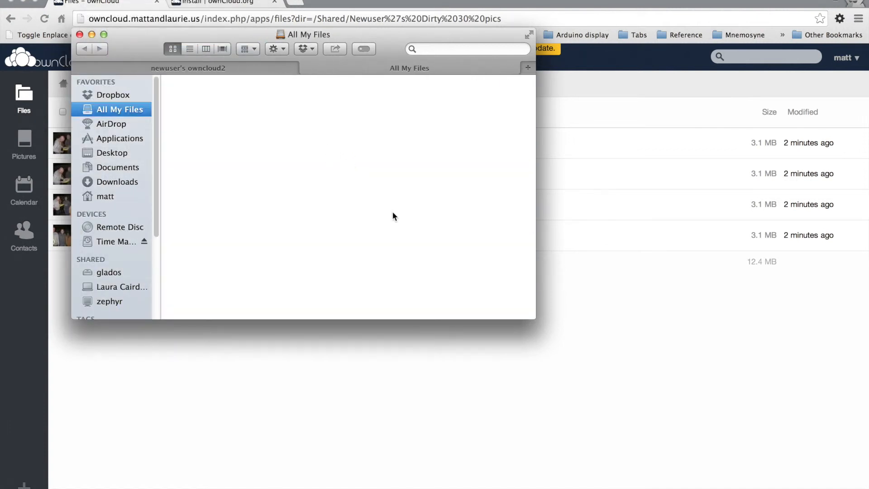
pyautogui.click(112, 193)
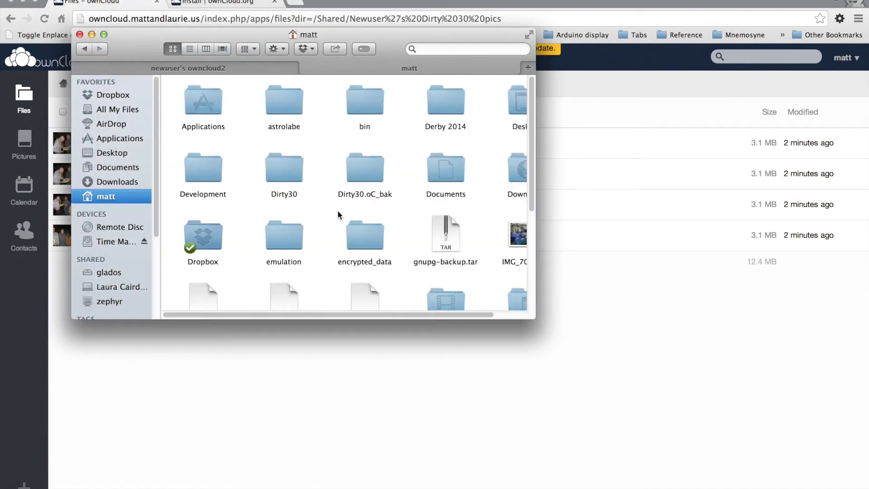
# Move IMG_7048.JPG from the home folder into Newuser's Dirty 30 pics in the sync folder.
pyautogui.moveTo(460, 315); pyautogui.dragTo(507, 273)
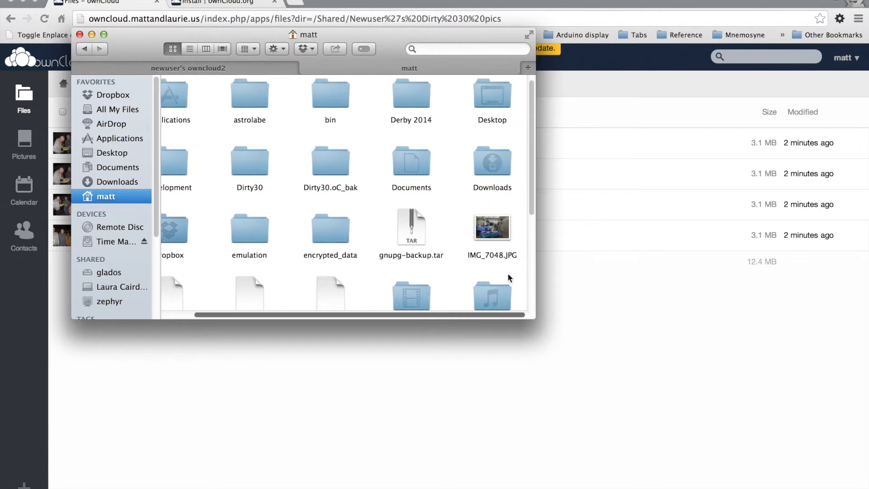
pyautogui.moveTo(492, 228); pyautogui.dragTo(197, 72)
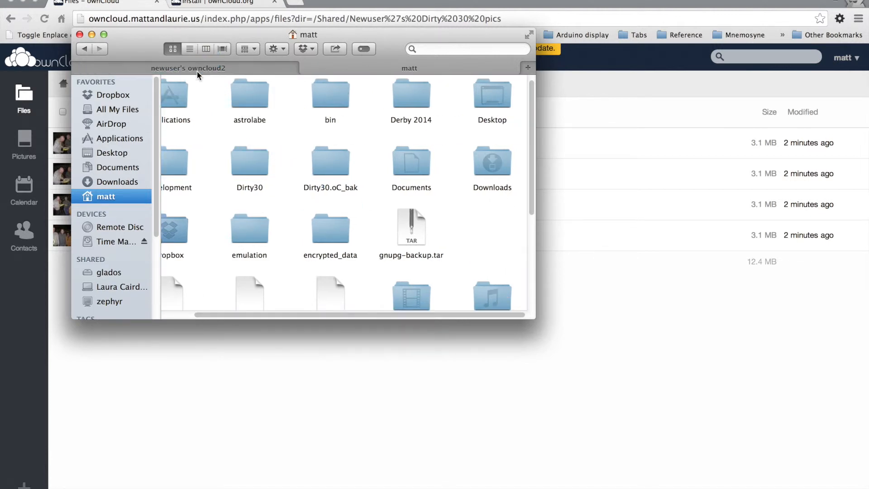
pyautogui.click(197, 70)
pyautogui.moveTo(225, 108); pyautogui.dragTo(255, 129)
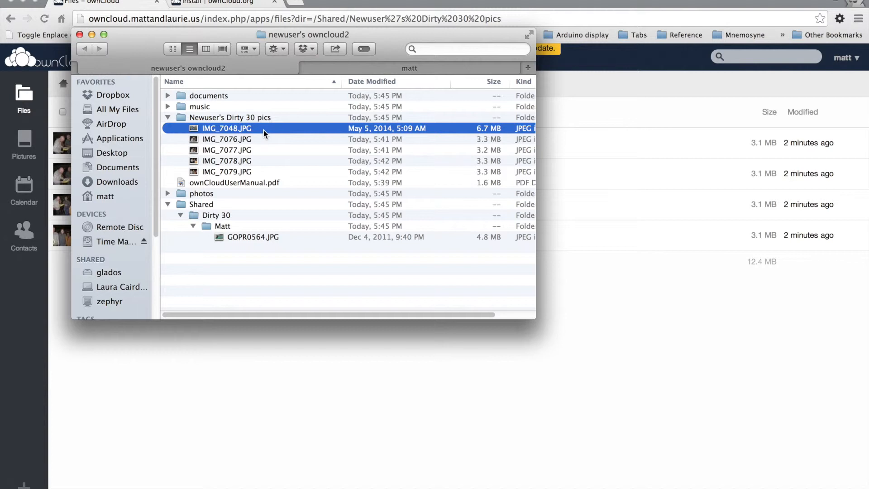
# Switch to Chrome, reload the shared Newuser's Dirty 30 pics folder, and open and close IMG_7048.jpg in the picture viewer.
pyautogui.click(367, 472)
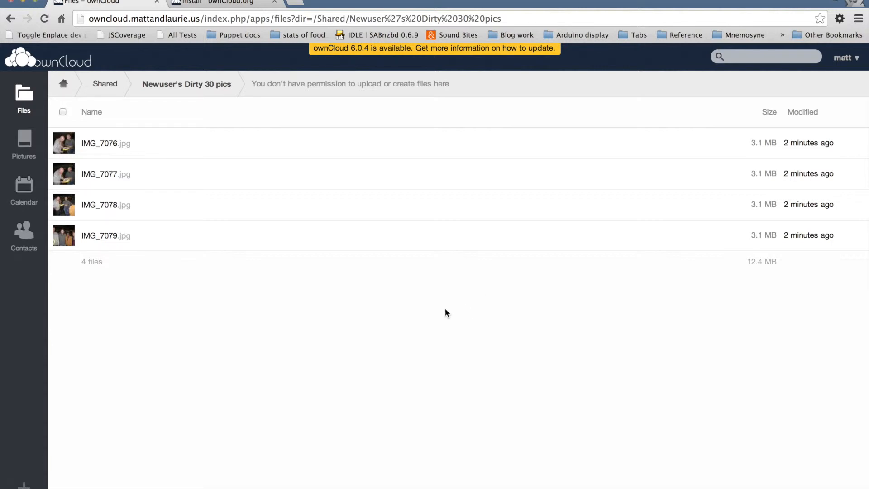
pyautogui.press('super+r')
pyautogui.click(296, 156)
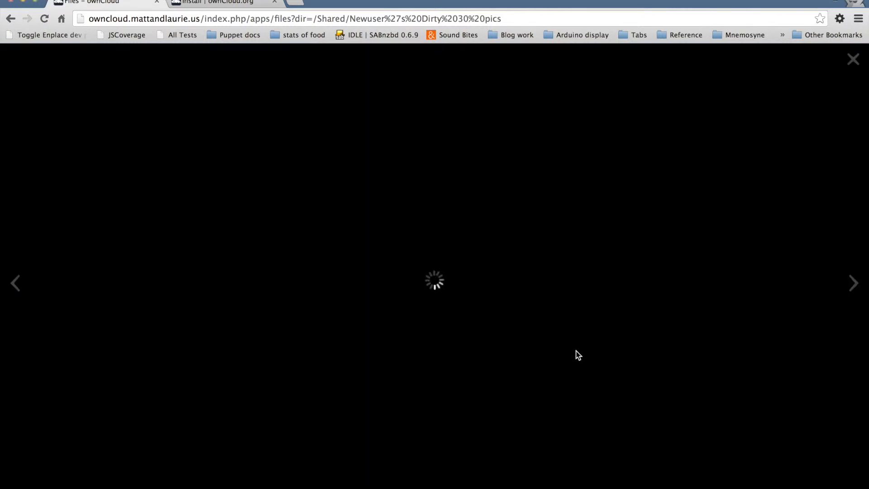
pyautogui.click(853, 60)
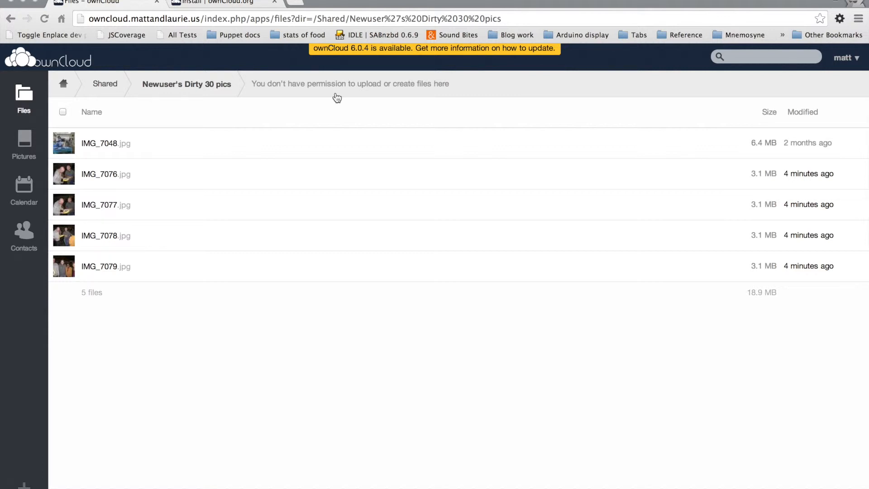
# Switch to Finder and try to delete GOPR0564.JPG from the shared Dirty 30 folder.
pyautogui.press('super+Tab')
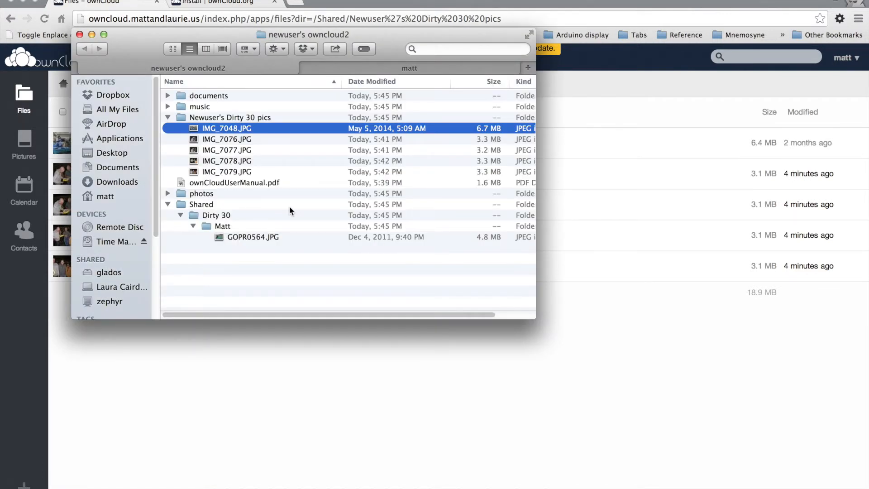
pyautogui.click(276, 236)
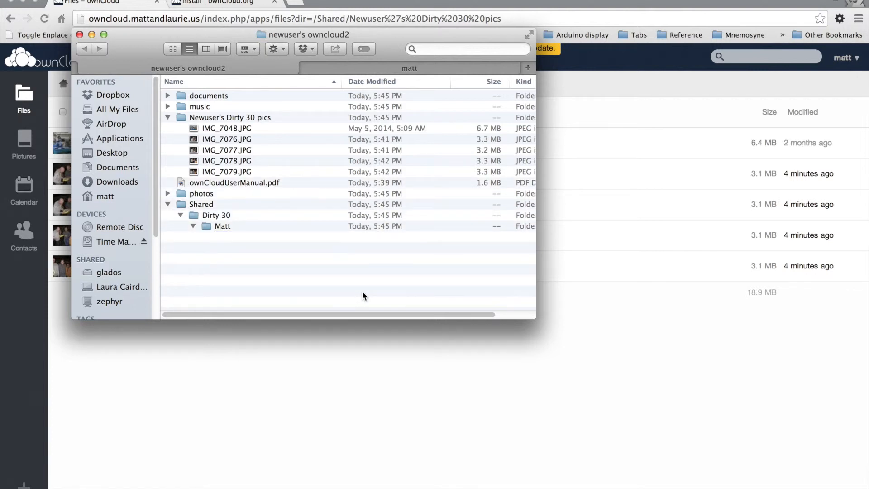
# Pause and resume syncing of newuser's account in the ownCloud client's settings, and reselect GOPR0564.JPG in Finder.
pyautogui.click(449, 1)
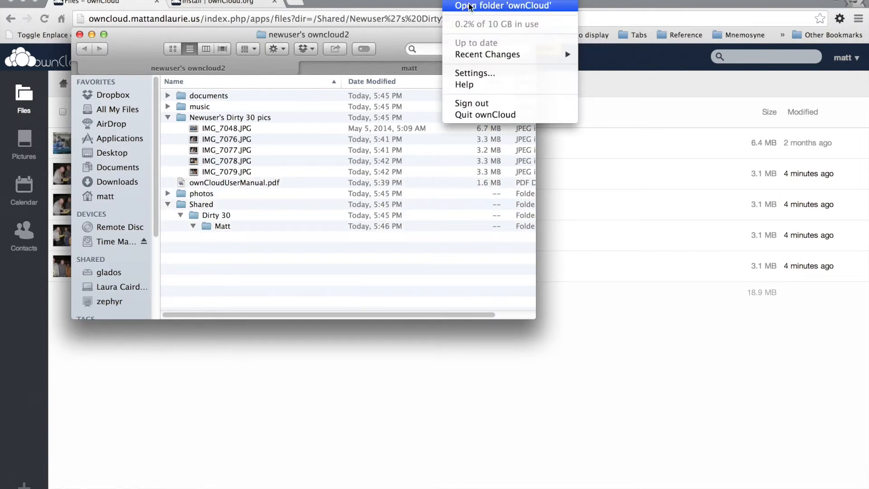
pyautogui.click(498, 73)
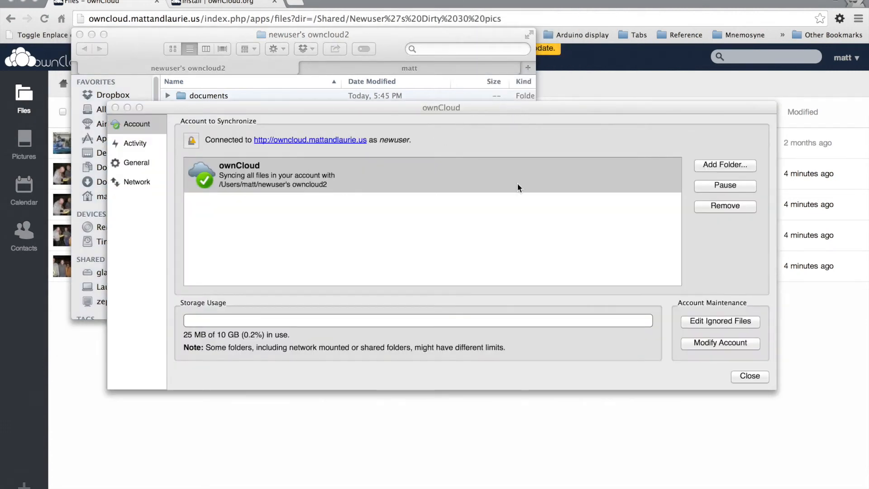
pyautogui.click(727, 186)
pyautogui.click(726, 186)
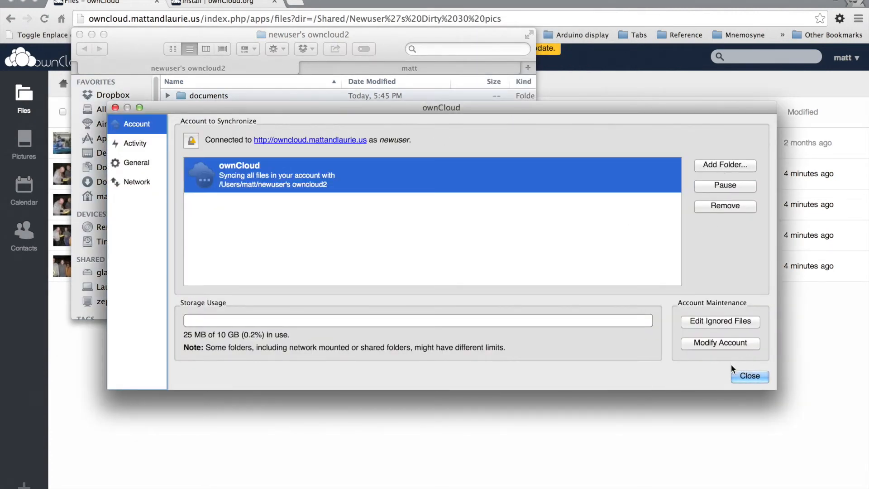
pyautogui.click(753, 377)
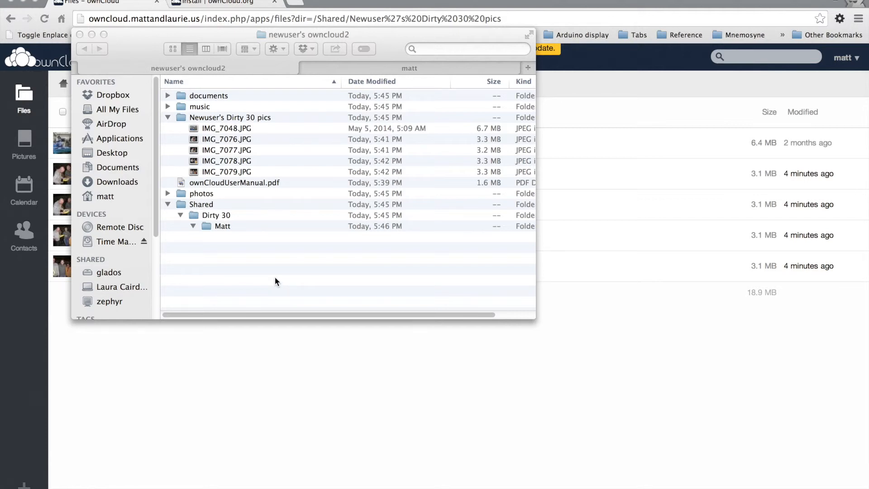
pyautogui.click(258, 238)
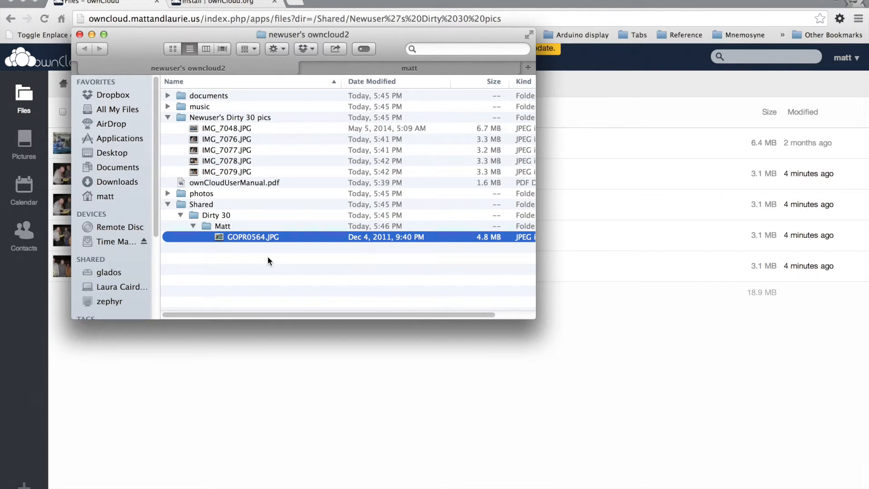
# Try to delete the whole Dirty 30 folder from Shared, and expand the folder again to check its contents.
pyautogui.click(254, 217)
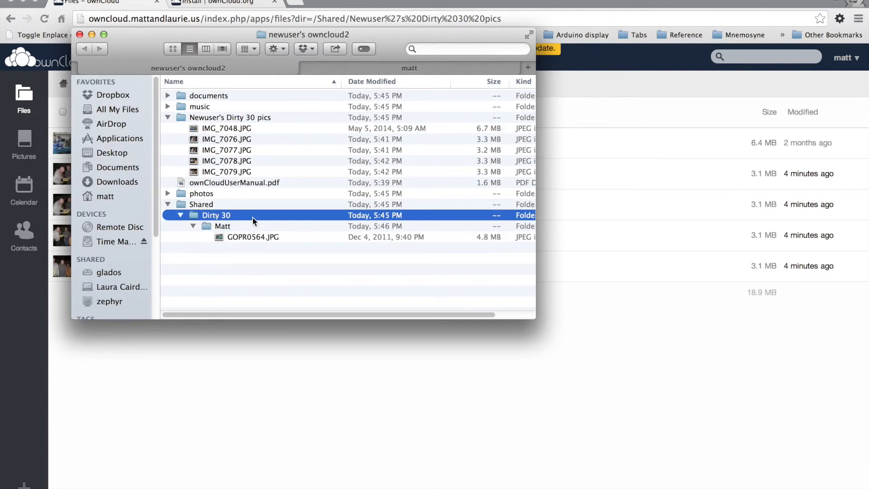
pyautogui.press('super+BackSpace')
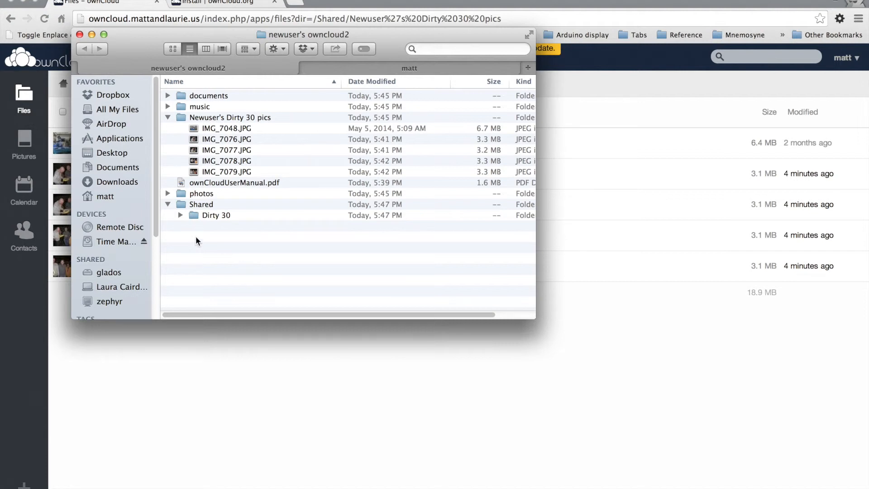
pyautogui.click(179, 216)
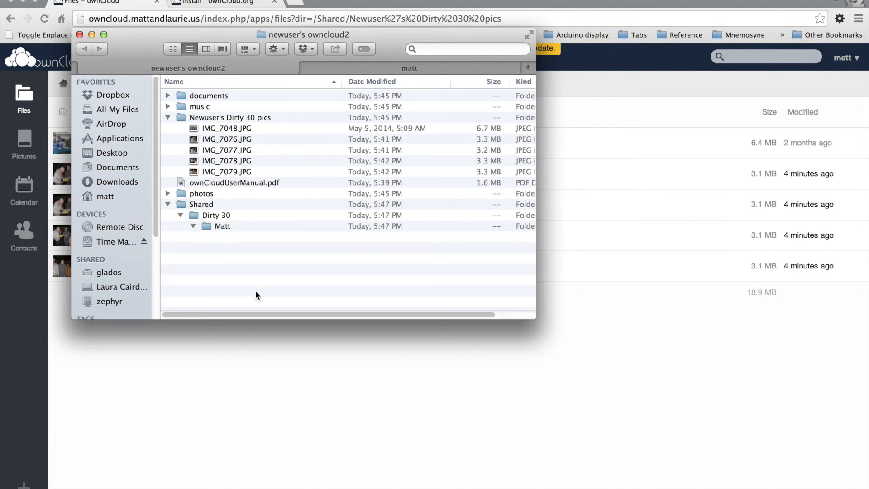
# Switch to the ownCloud web page, look through the root folder listing and open the Shared folder.
pyautogui.click(689, 392)
pyautogui.click(63, 84)
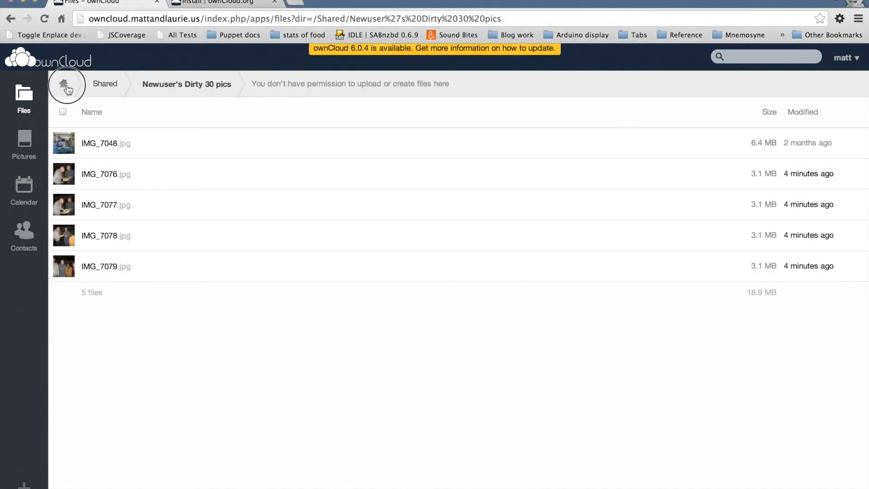
pyautogui.scroll(-2, 296, 392)
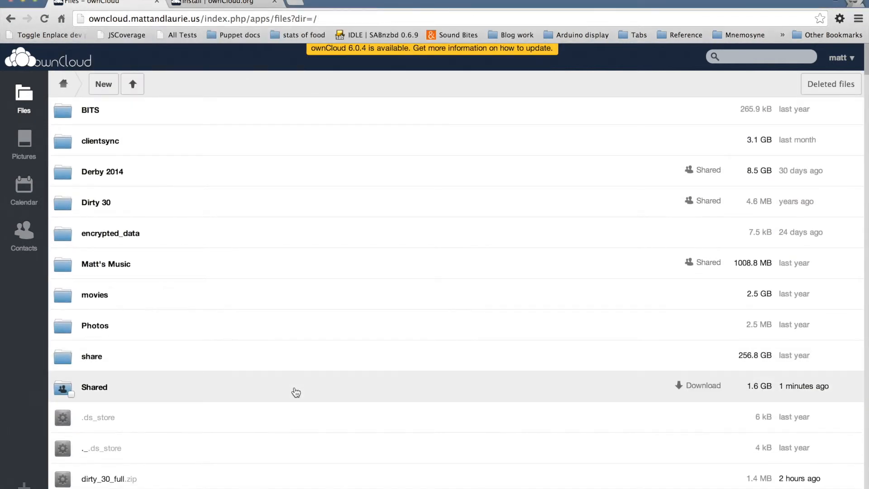
pyautogui.scroll(2, 296, 393)
pyautogui.scroll(-2, 296, 392)
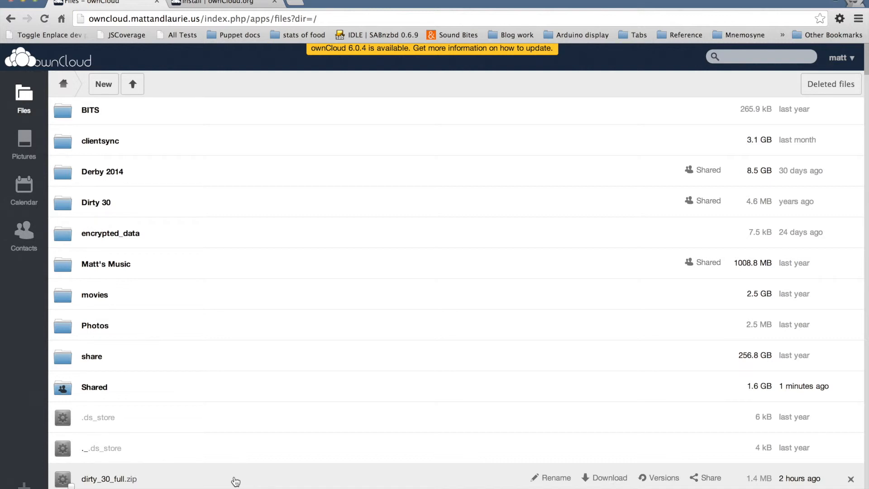
pyautogui.click(213, 388)
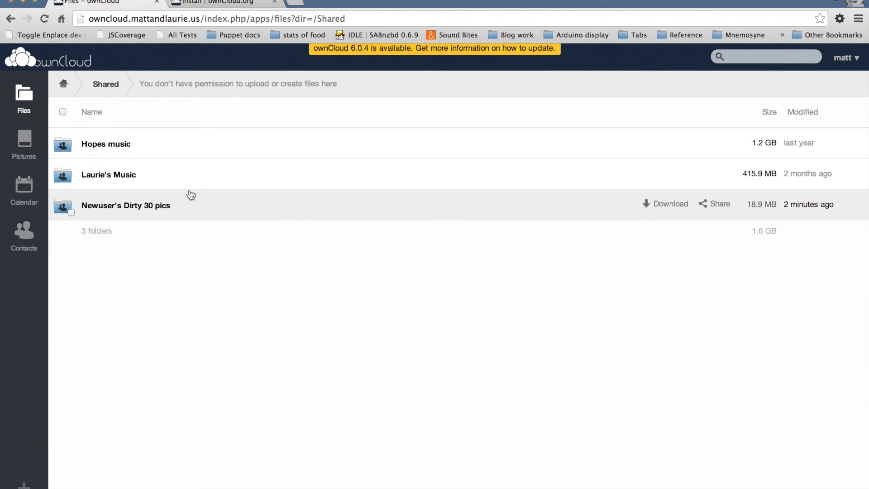
# Return to the root folder listing and check the desktop and mobile app downloads on the ownCloud install page.
pyautogui.click(64, 86)
pyautogui.scroll(-2, 215, 328)
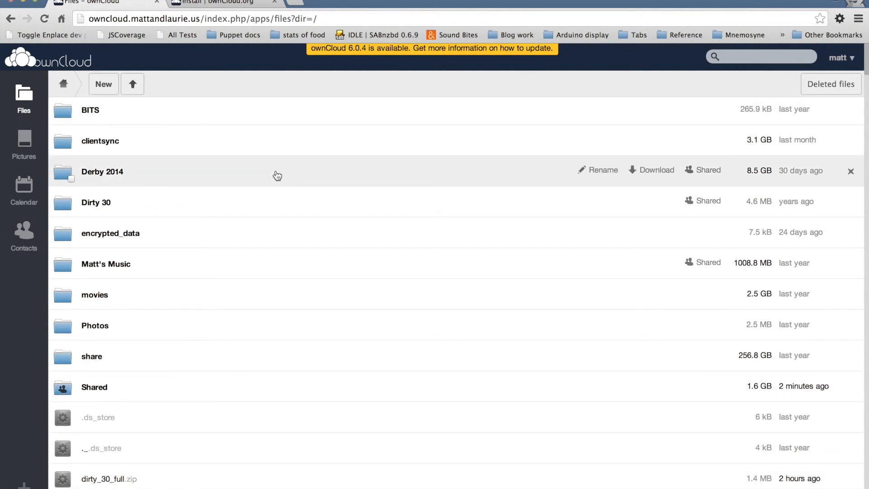
pyautogui.click(228, 3)
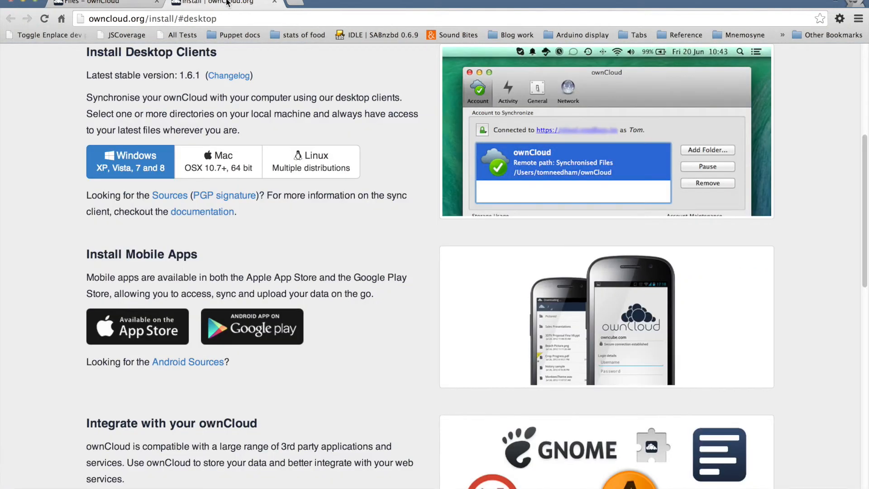
pyautogui.click(102, 3)
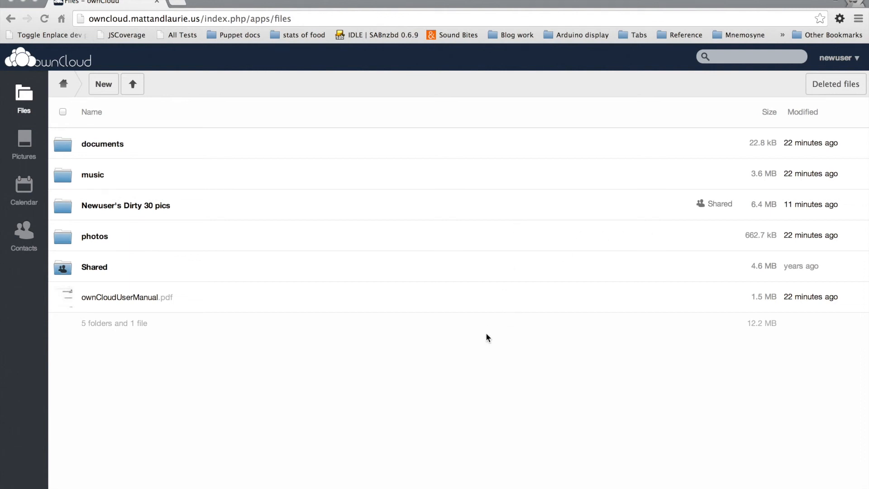
# Open newuser's personal settings and review the password, full name, email, profile picture, language and WebDAV options.
pyautogui.click(839, 58)
pyautogui.click(850, 83)
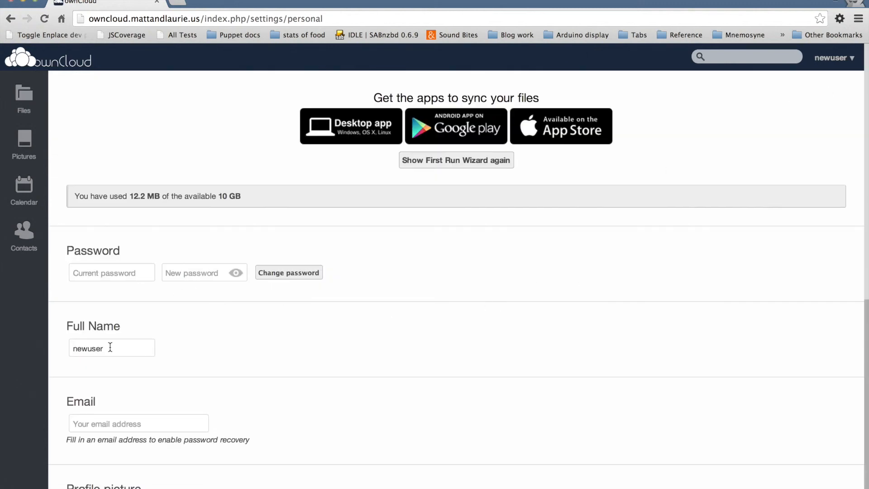
pyautogui.scroll(-4, 127, 344)
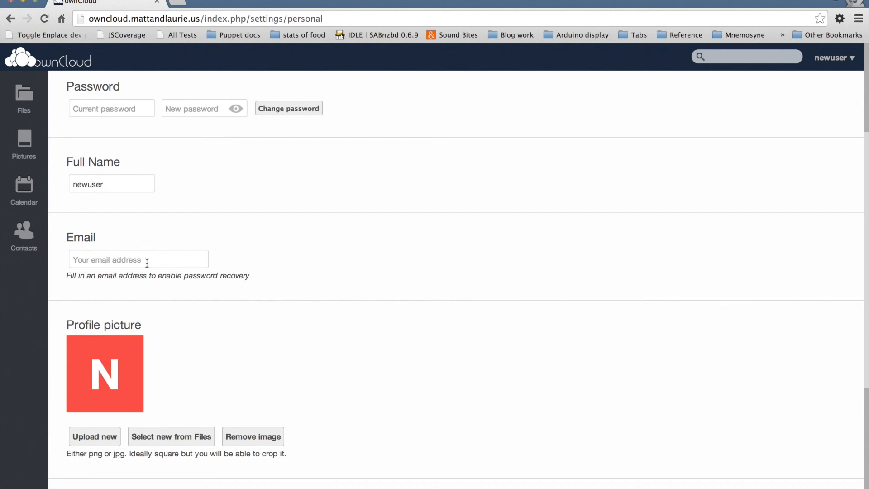
pyautogui.scroll(-3, 270, 273)
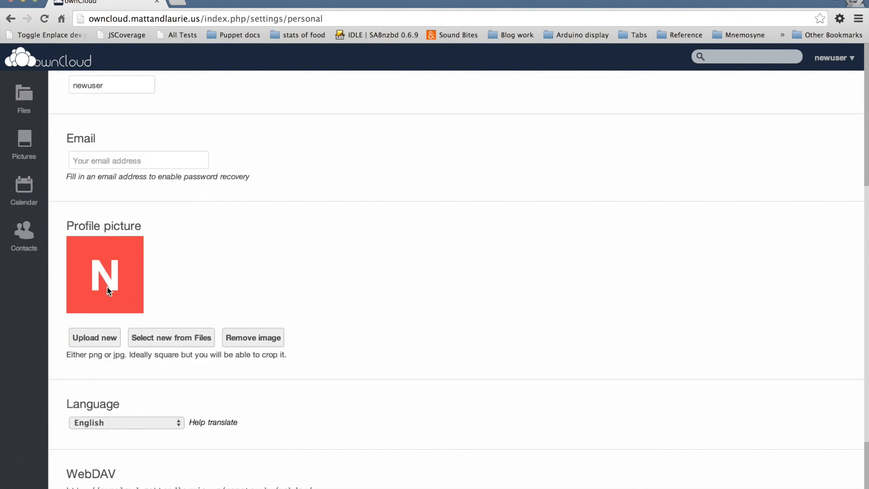
pyautogui.scroll(-4, 376, 277)
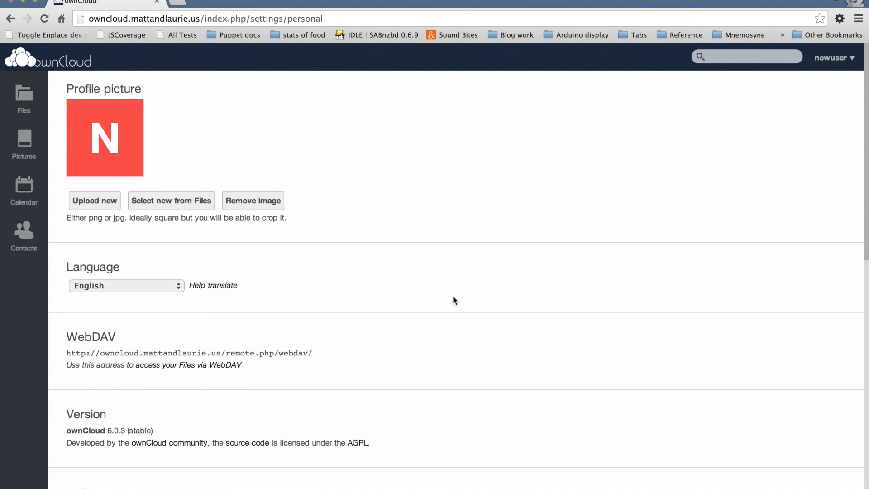
pyautogui.scroll(10, 329, 402)
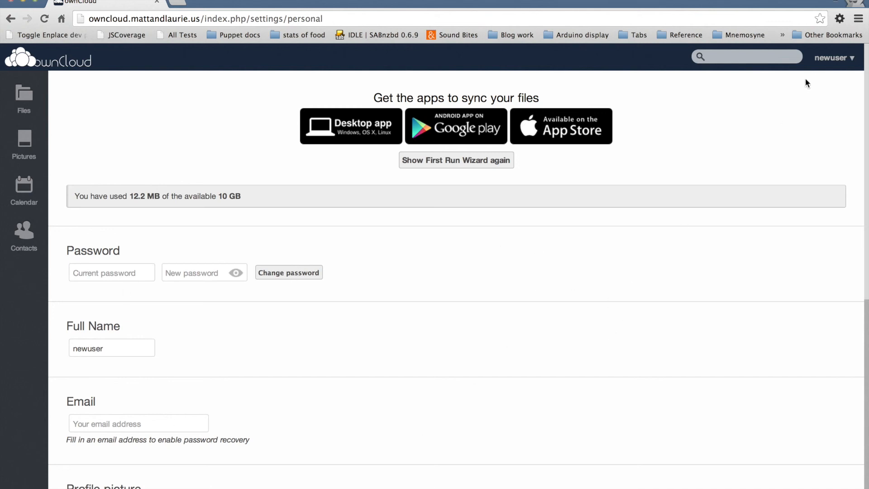
pyautogui.click(832, 61)
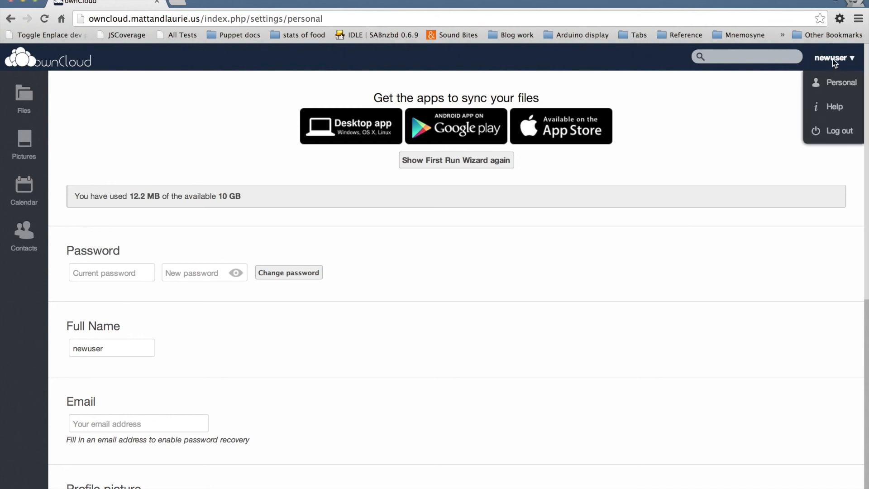
pyautogui.click(170, 114)
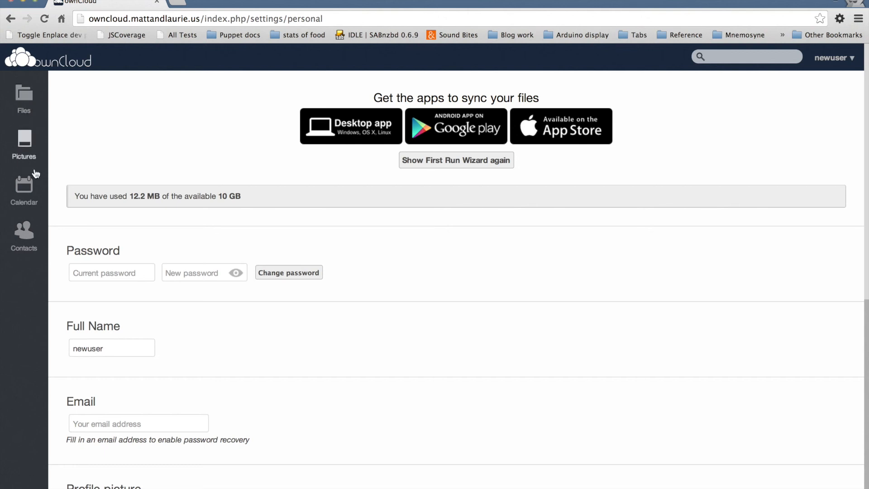
# View newuser's Calendar, Contacts and Pictures apps and return to Files.
pyautogui.click(32, 192)
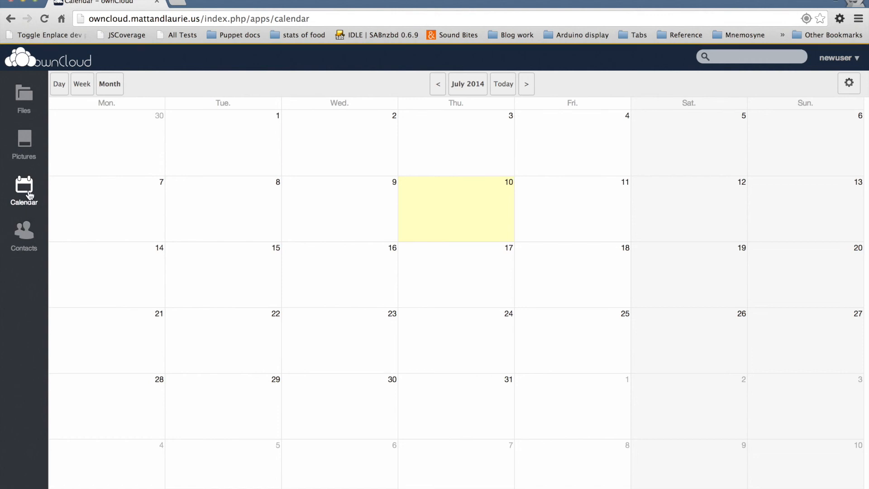
pyautogui.click(27, 240)
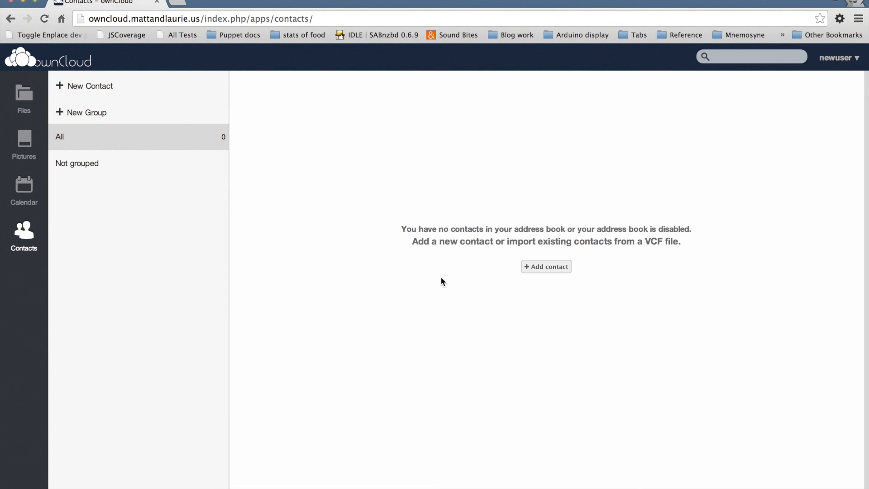
pyautogui.click(27, 148)
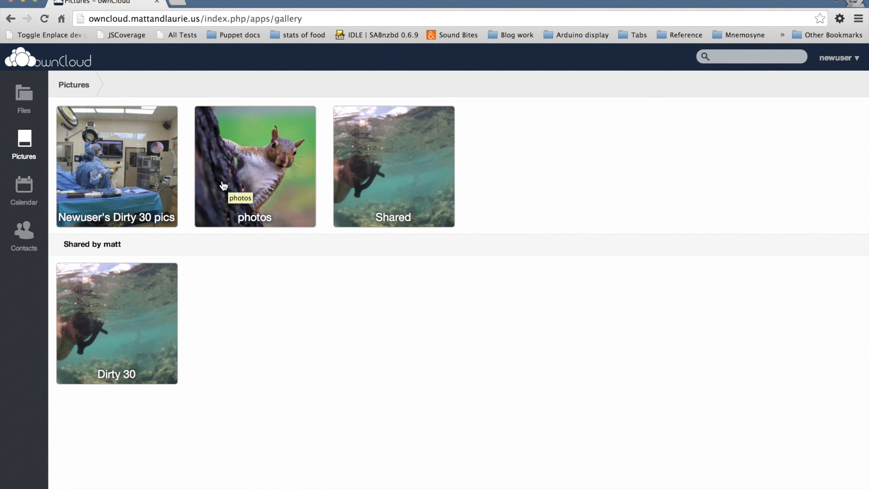
pyautogui.click(24, 85)
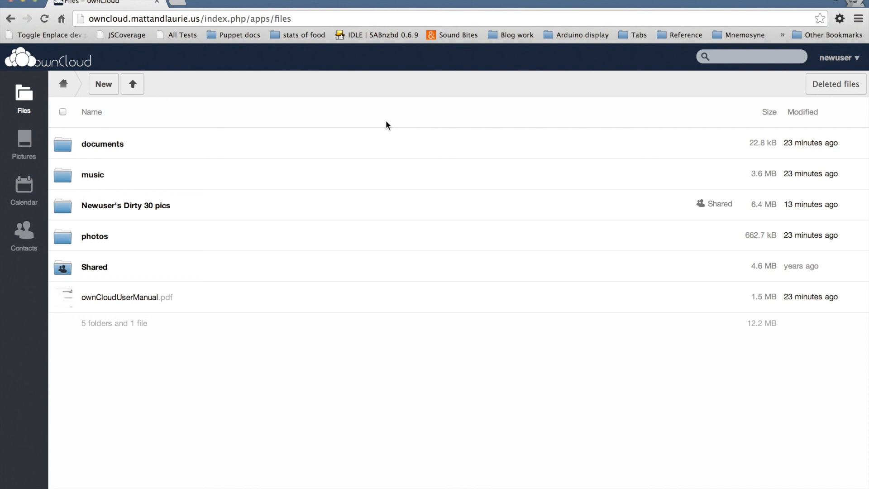
pyautogui.moveTo(366, 149)
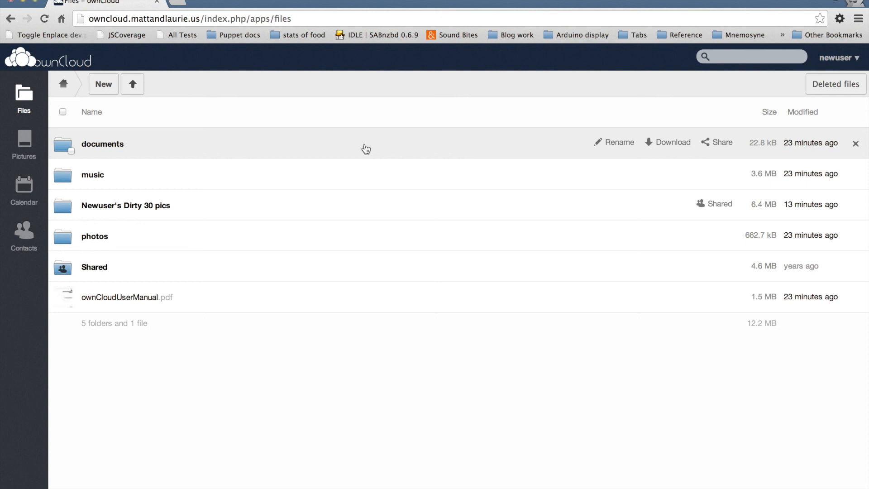